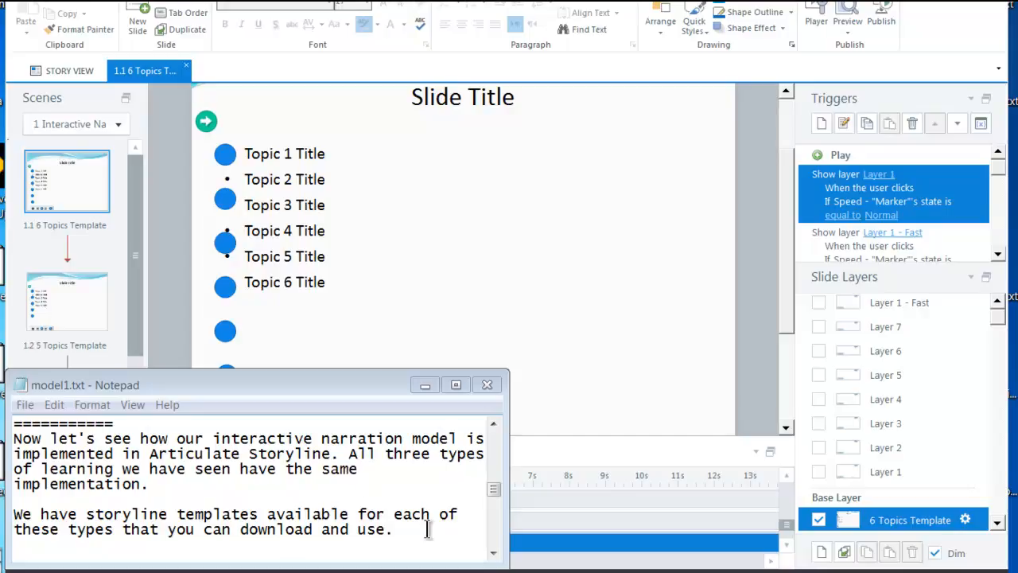
# - Read the model1.txt notes introducing how the interactive narration is constructed in the 6-topics template
pyautogui.click(493, 555)
pyautogui.click(493, 555)
pyautogui.click(493, 555)
pyautogui.click(493, 555)
pyautogui.click(493, 555)
pyautogui.click(494, 554)
pyautogui.click(493, 554)
pyautogui.click(494, 555)
pyautogui.click(494, 554)
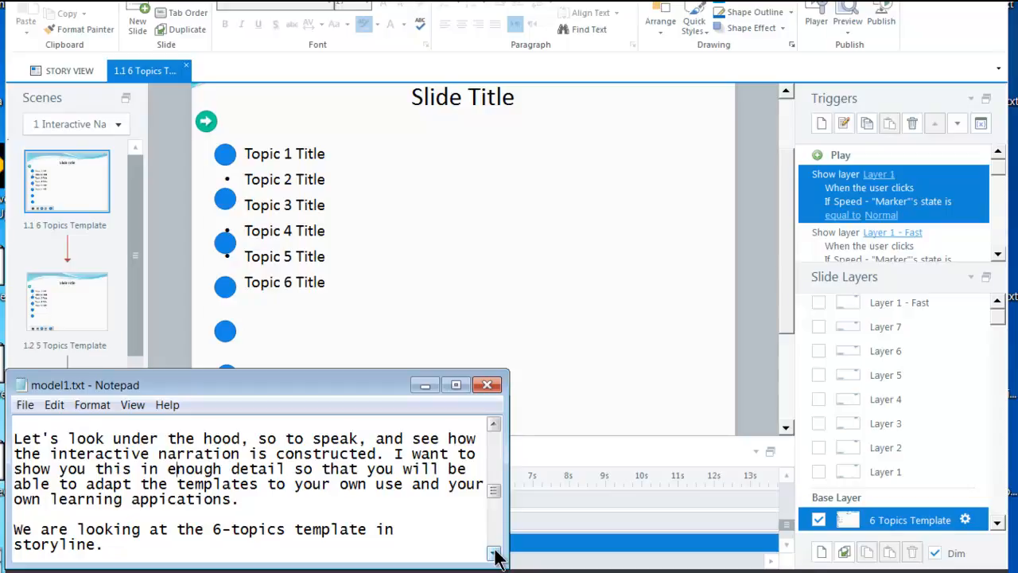
pyautogui.click(494, 554)
pyautogui.click(494, 552)
pyautogui.click(495, 552)
pyautogui.click(494, 552)
pyautogui.click(495, 552)
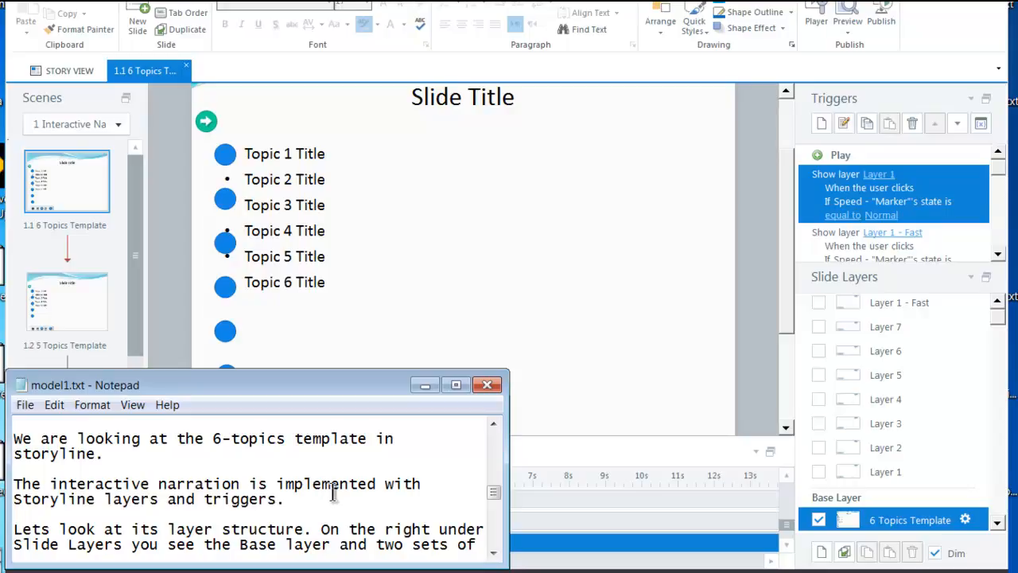
# - Read the notes describing the template's layer structure and its two sets of layers
pyautogui.click(493, 555)
pyautogui.click(493, 555)
pyautogui.click(493, 555)
pyautogui.click(494, 555)
pyautogui.click(493, 555)
pyautogui.click(494, 555)
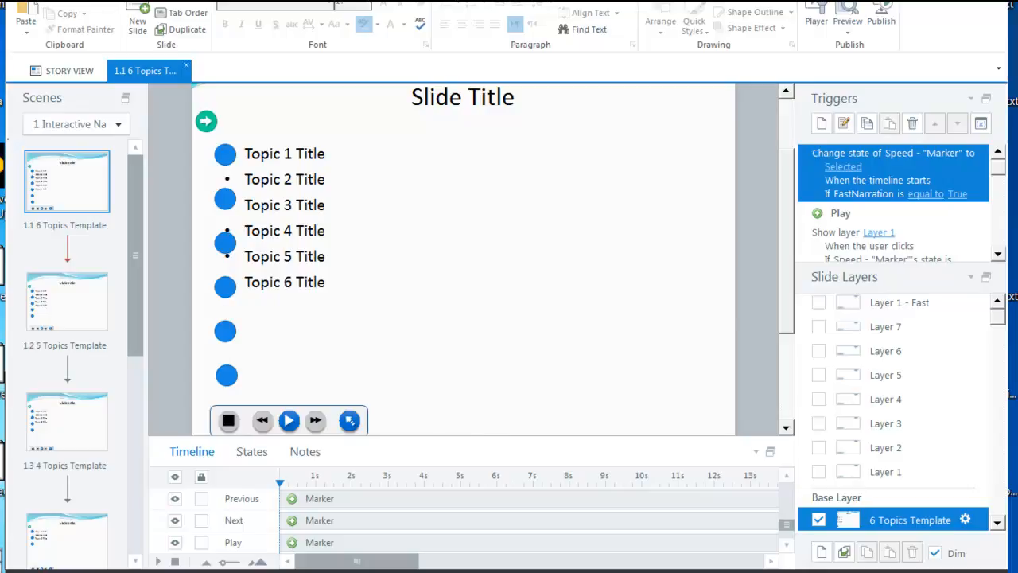
# - Return to the model1.txt notes and read about the layer seekbars, the speed toggle and the play button's triggers
pyautogui.hotkey('alt', 'Tab')
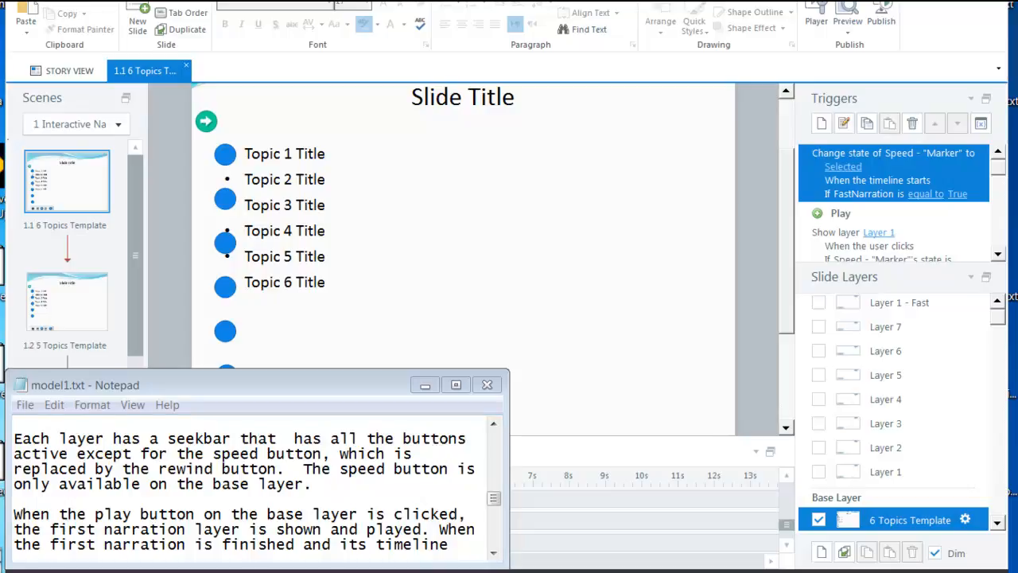
pyautogui.scroll(-2, 477, 497)
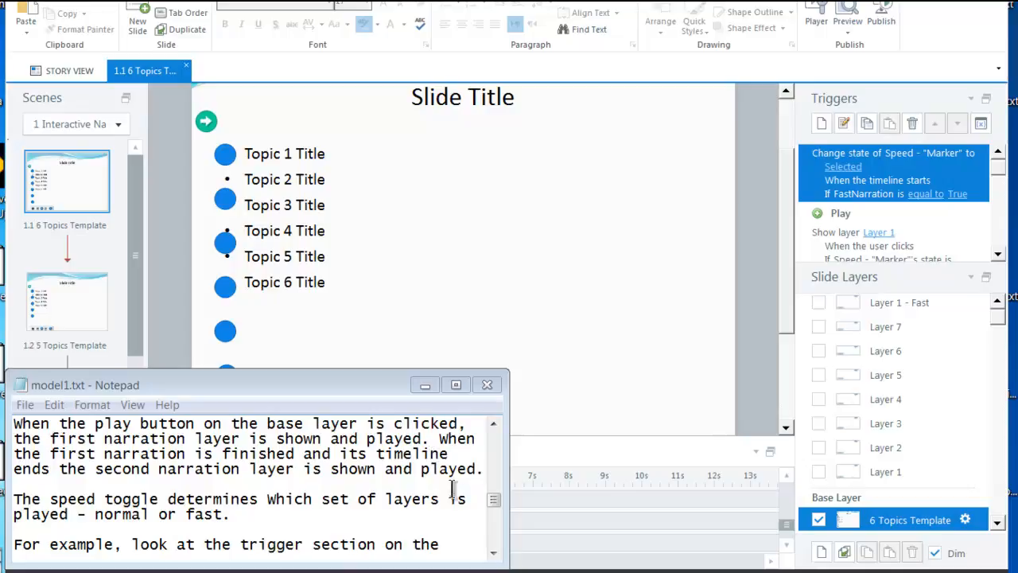
pyautogui.click(494, 555)
pyautogui.click(494, 555)
pyautogui.click(493, 554)
pyautogui.click(493, 555)
pyautogui.click(493, 554)
pyautogui.click(493, 554)
pyautogui.click(493, 554)
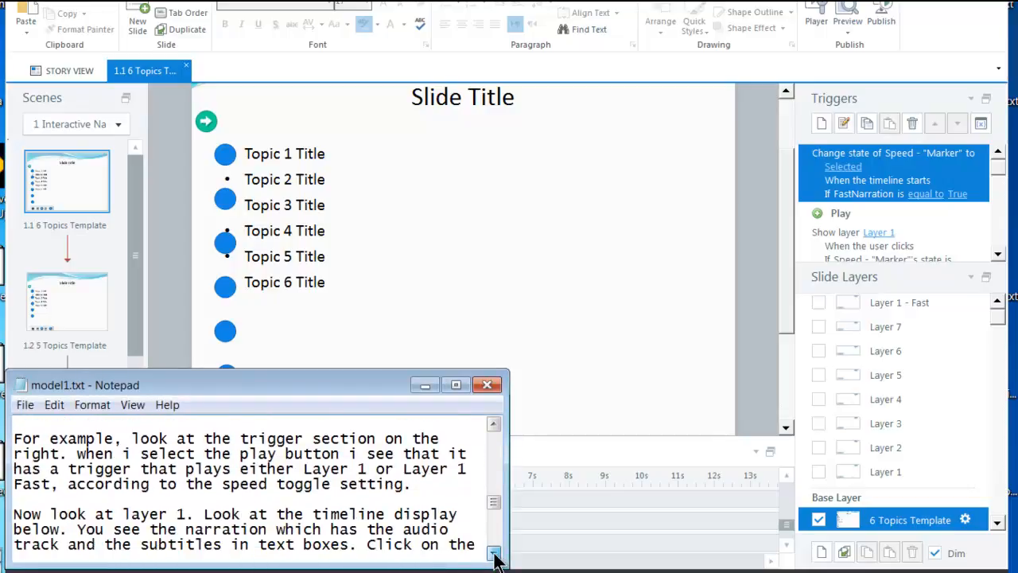
# - Inspect the base layer Play marker's triggers that show Layer 1 or Layer 1 - Fast
pyautogui.click(541, 542)
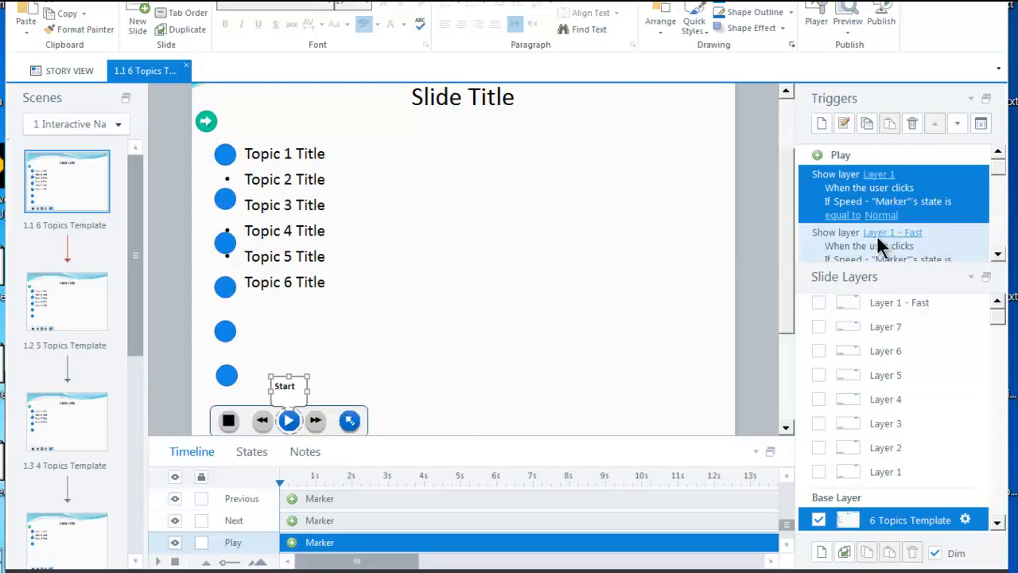
pyautogui.click(841, 249)
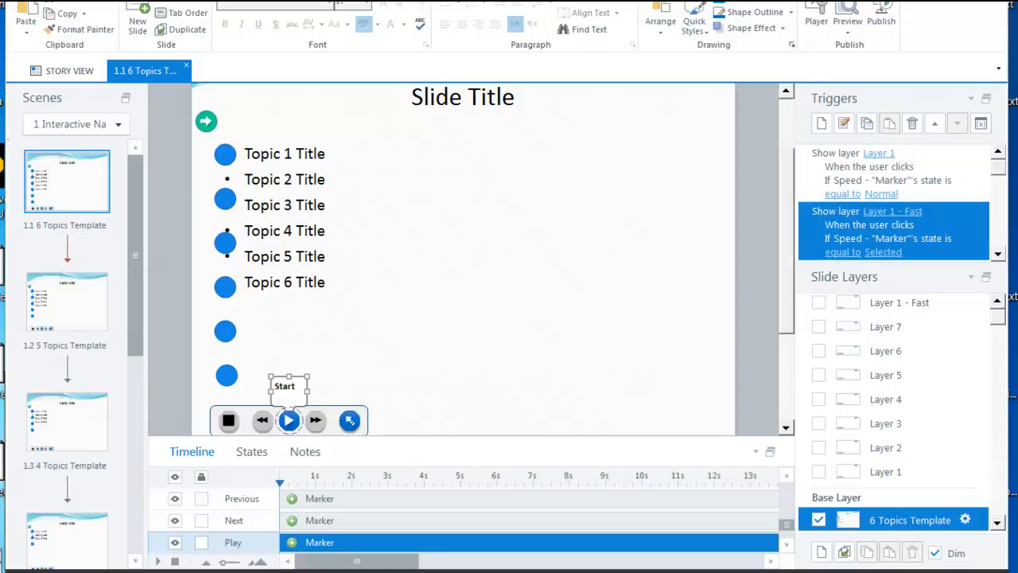
# - Open Layer 1 and inspect its narration audio and the Slide Content text box on the timeline
pyautogui.click(885, 472)
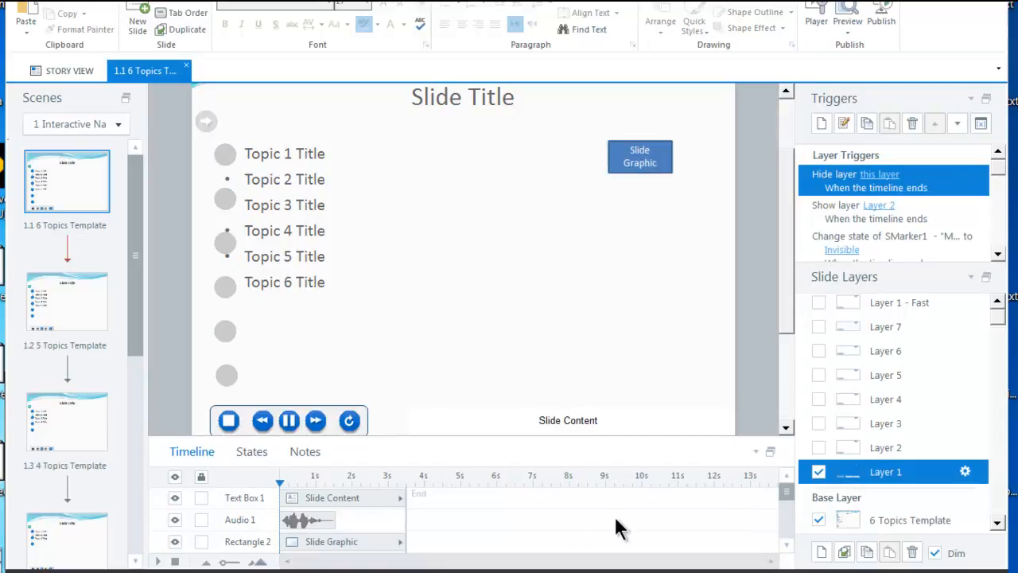
pyautogui.click(330, 523)
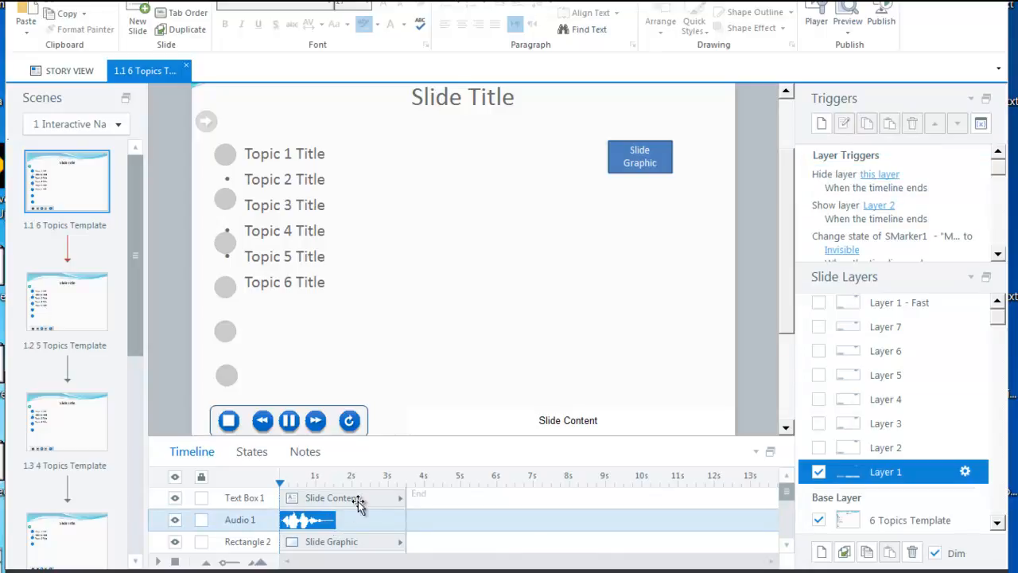
pyautogui.click(358, 503)
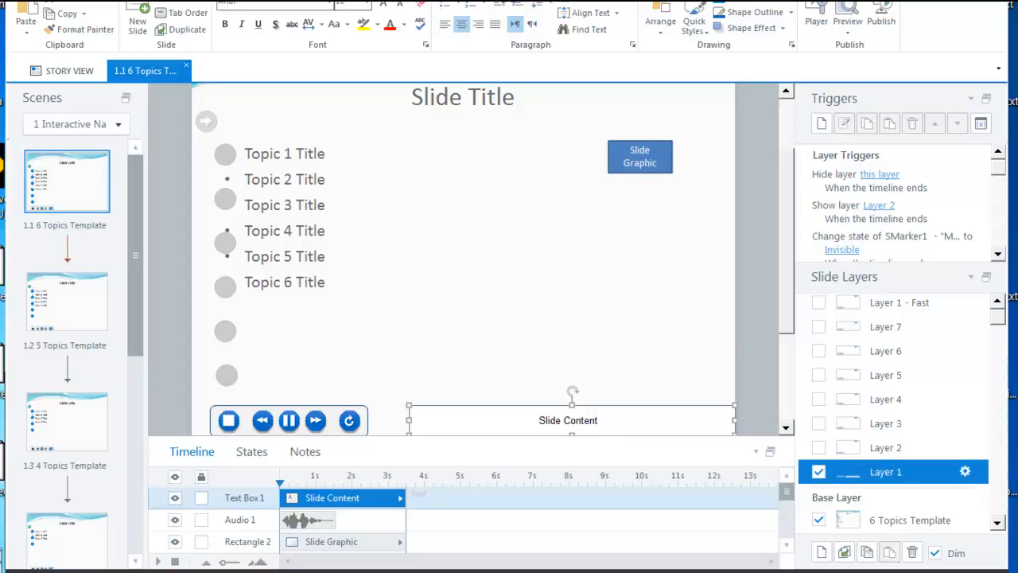
# - Inspect the triggers of Layer 1's Play/Pause and Next section markers, and those of Layer 7
pyautogui.click(444, 378)
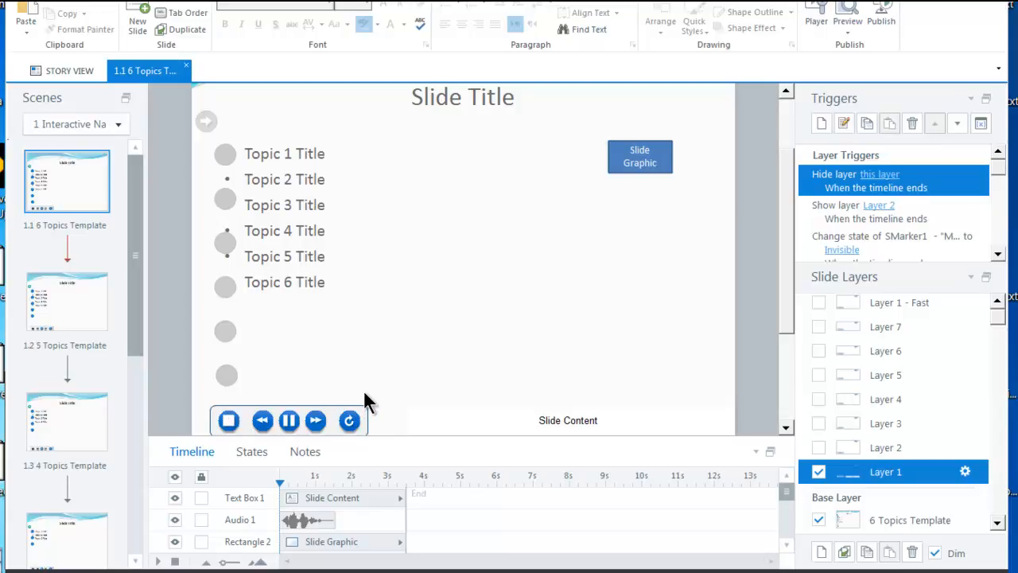
pyautogui.click(293, 421)
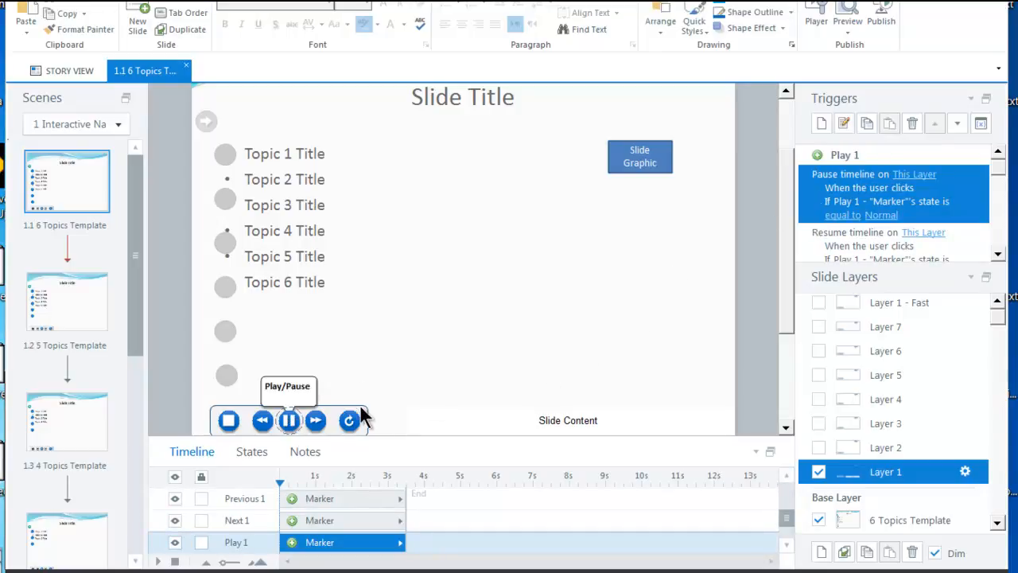
pyautogui.click(315, 421)
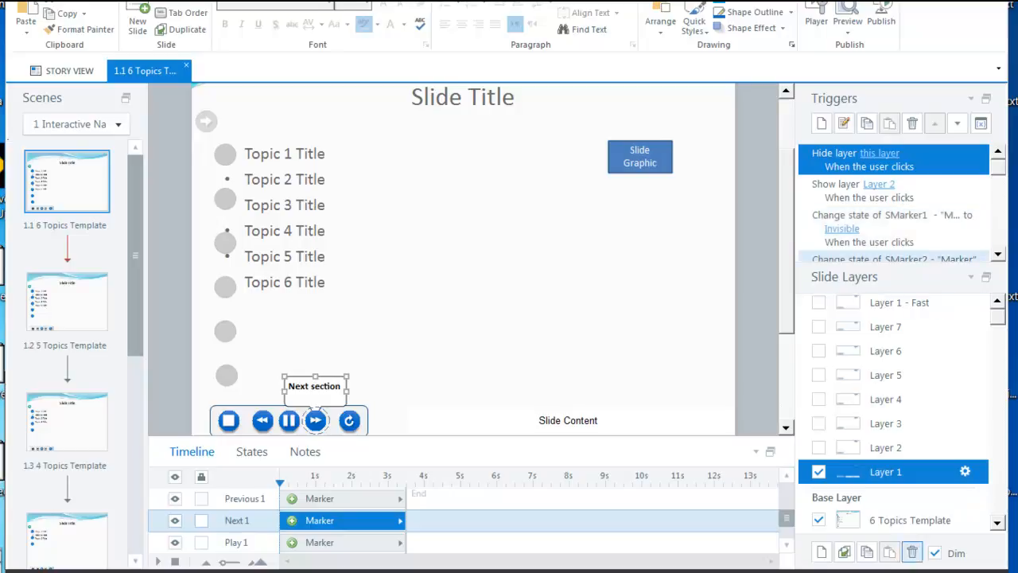
pyautogui.click(886, 326)
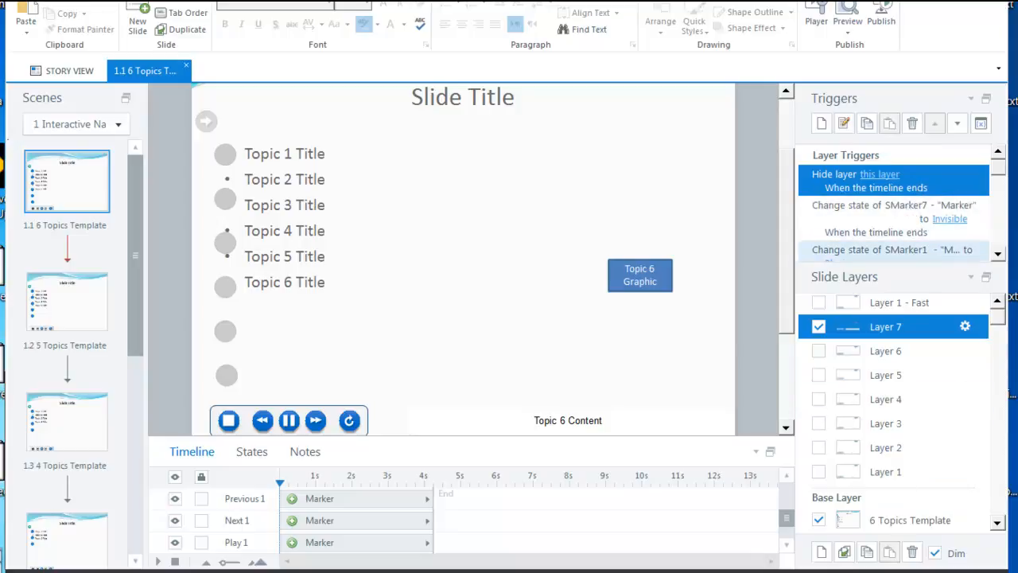
# - Return to the model1.txt notes and read about the graphic placeholders, replacing the placeholder narration, and the available templates
pyautogui.hotkey('alt', 'Tab')
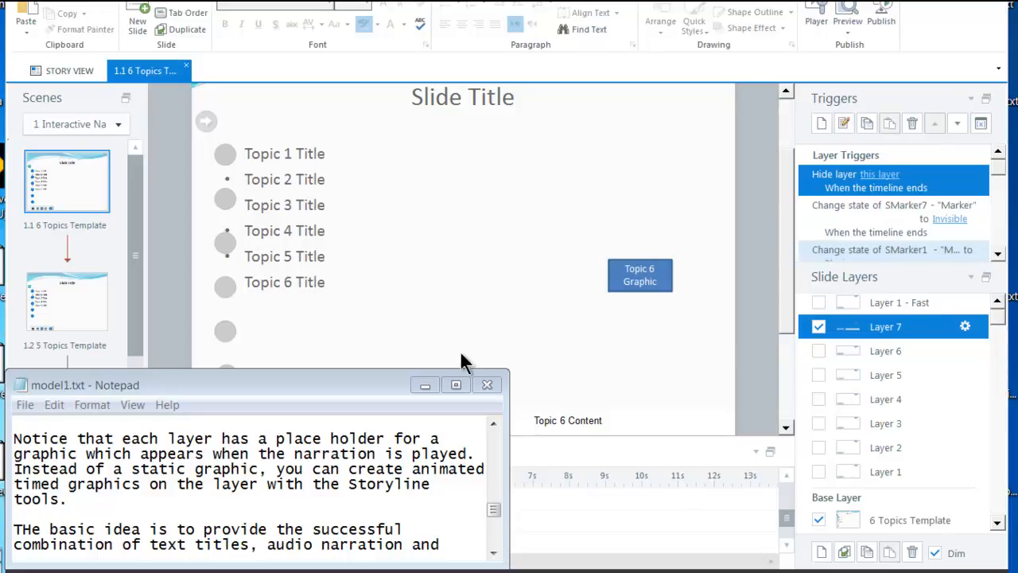
pyautogui.click(493, 555)
pyautogui.click(493, 554)
pyautogui.click(493, 554)
pyautogui.click(493, 555)
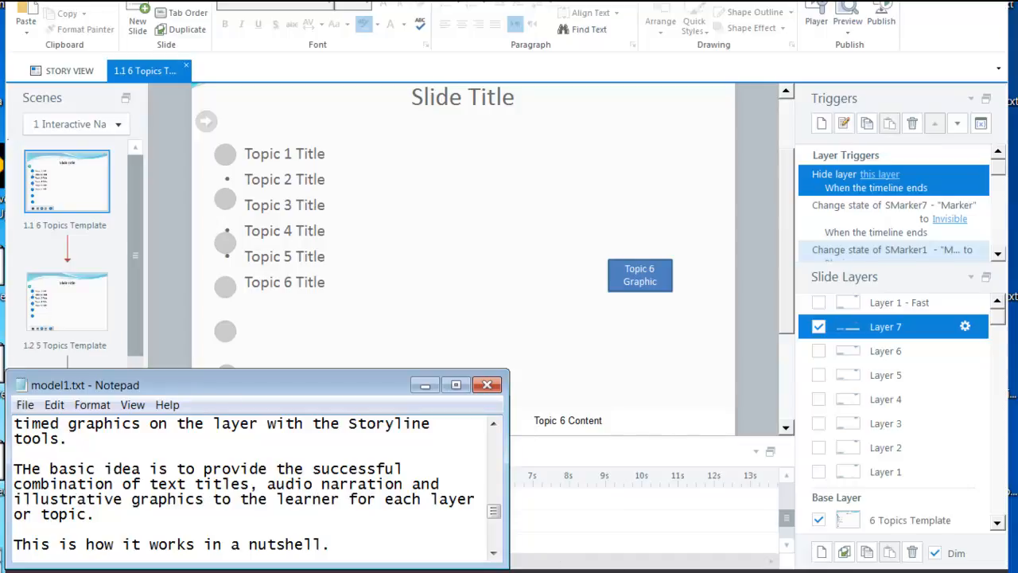
pyautogui.scroll(-2, 255, 485)
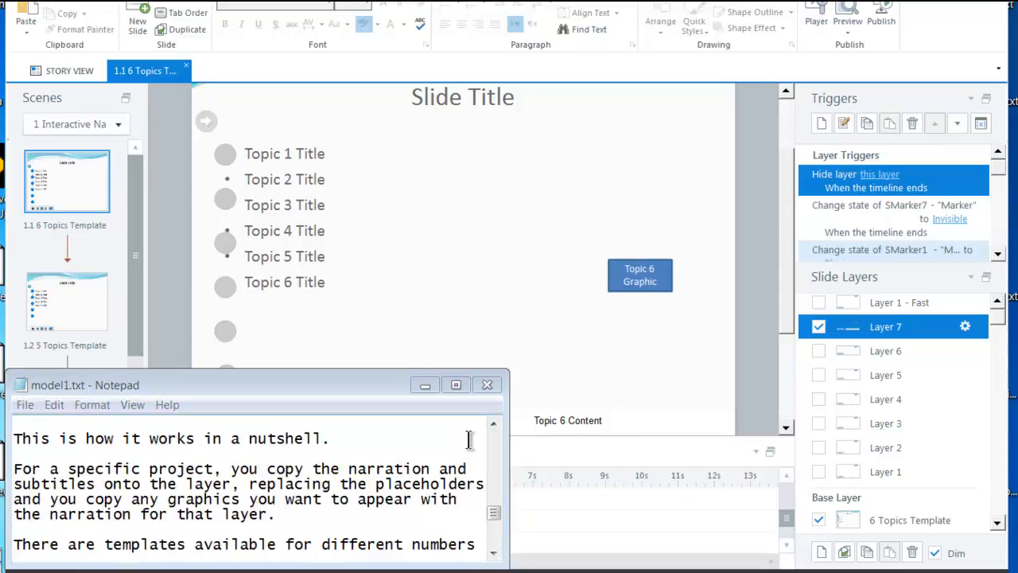
pyautogui.click(435, 469)
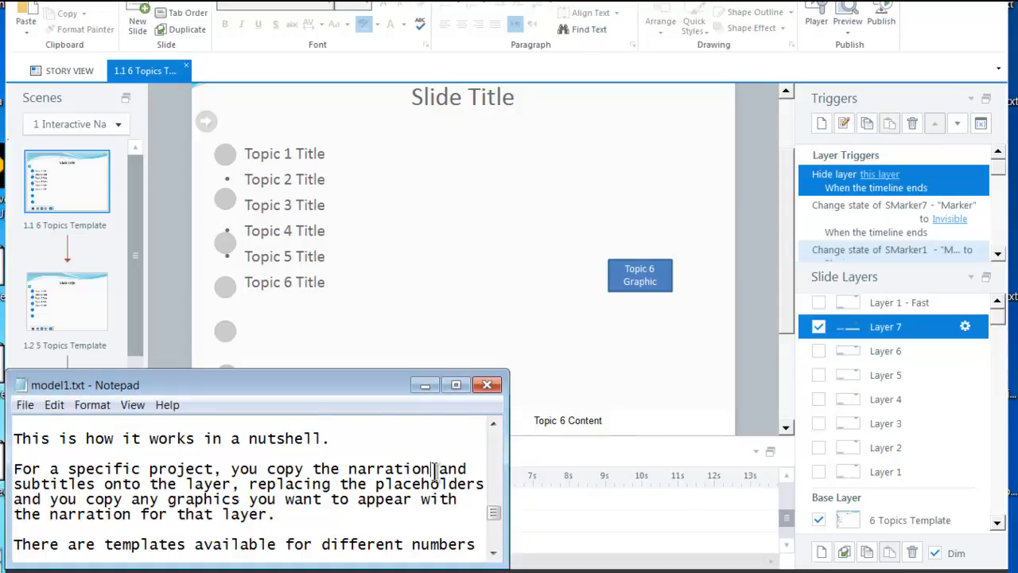
pyautogui.scroll(-1, 434, 473)
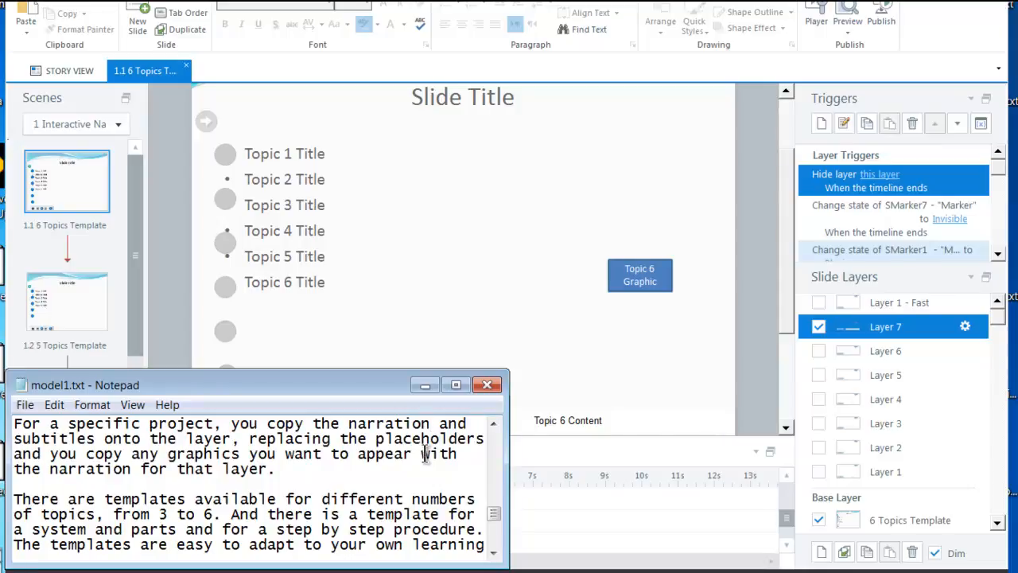
pyautogui.click(493, 552)
pyautogui.click(493, 552)
pyautogui.click(493, 552)
pyautogui.click(493, 552)
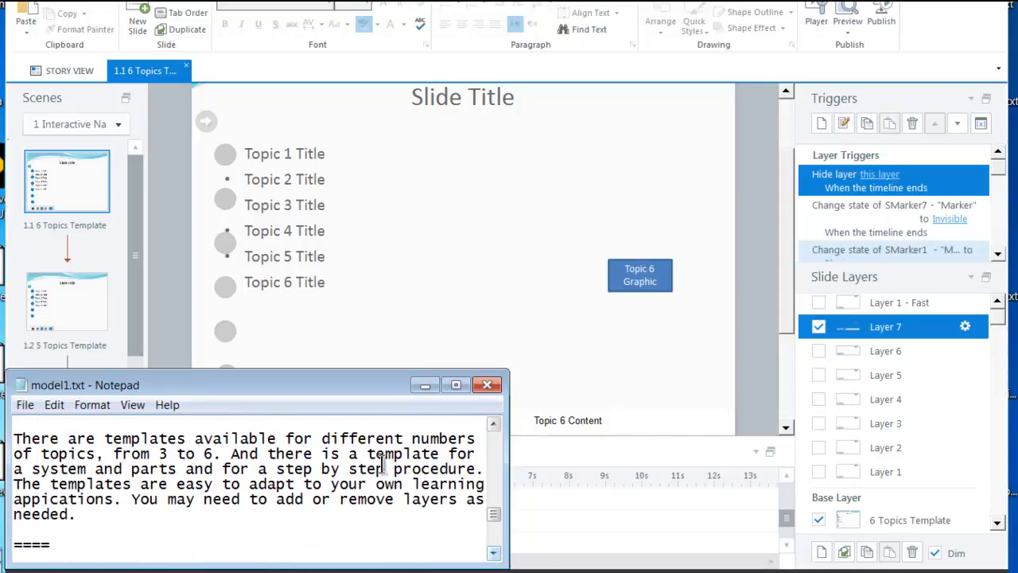
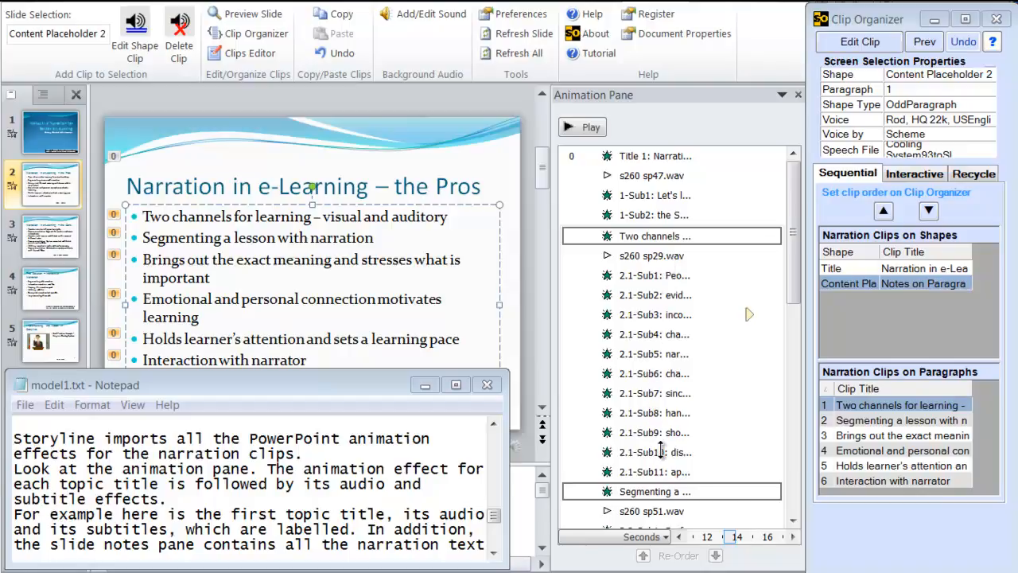
# - Read the notes on the slide's animation effects, narration text in the notes pane, and preserving the playing order in Storyline
pyautogui.scroll(-2, 254, 485)
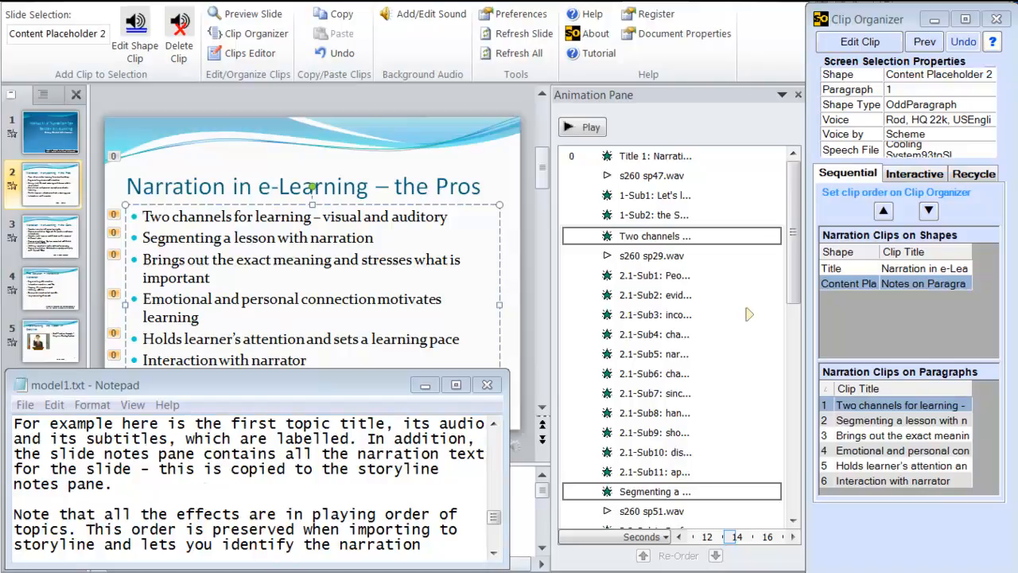
pyautogui.scroll(-2, 415, 361)
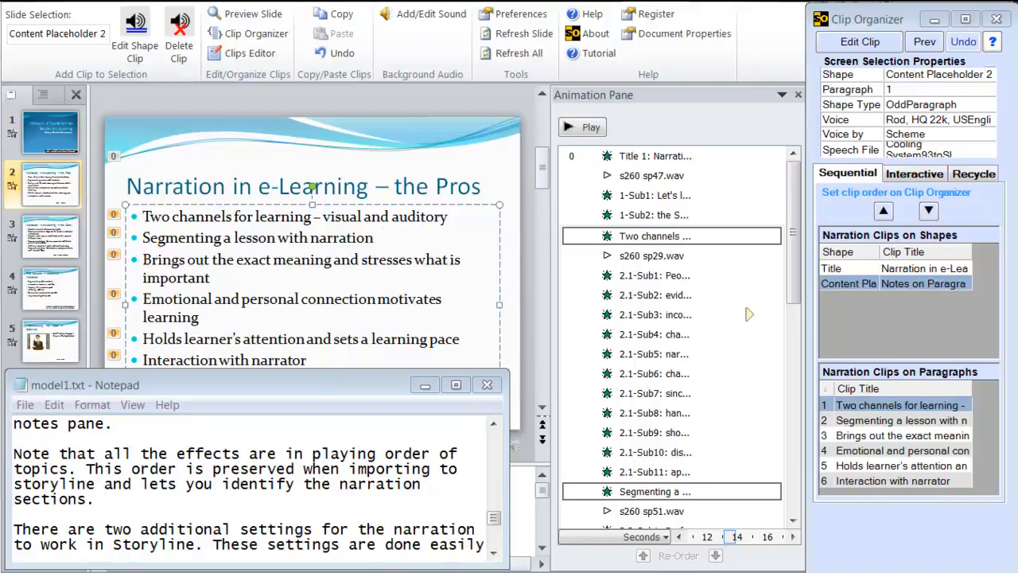
pyautogui.press('Down')
pyautogui.press('Down')
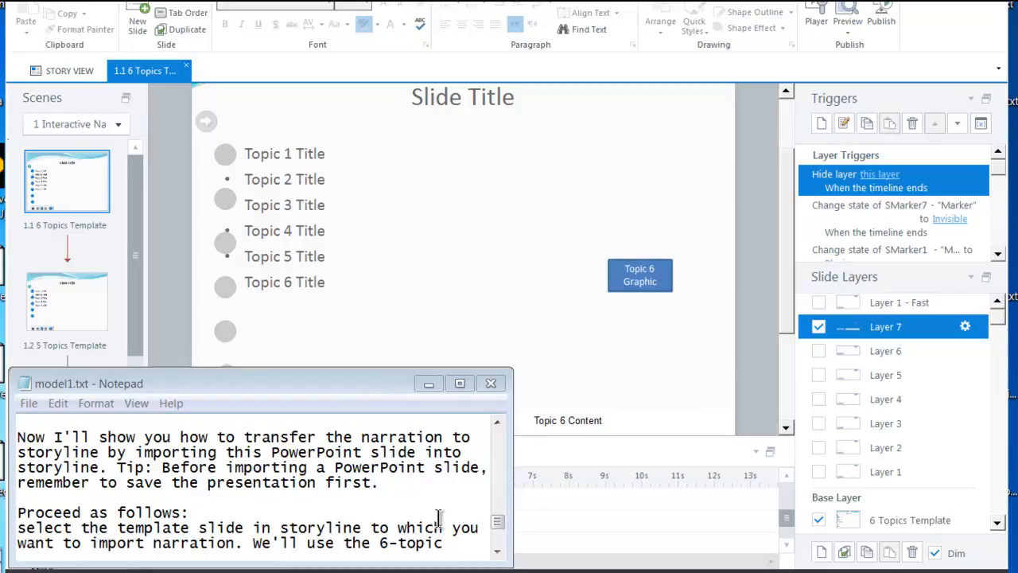
# - Read the notes on importing the narrated PowerPoint slide into the 6-topic template in Storyline
pyautogui.click(498, 551)
pyautogui.click(497, 552)
pyautogui.click(498, 552)
pyautogui.click(498, 552)
pyautogui.click(497, 551)
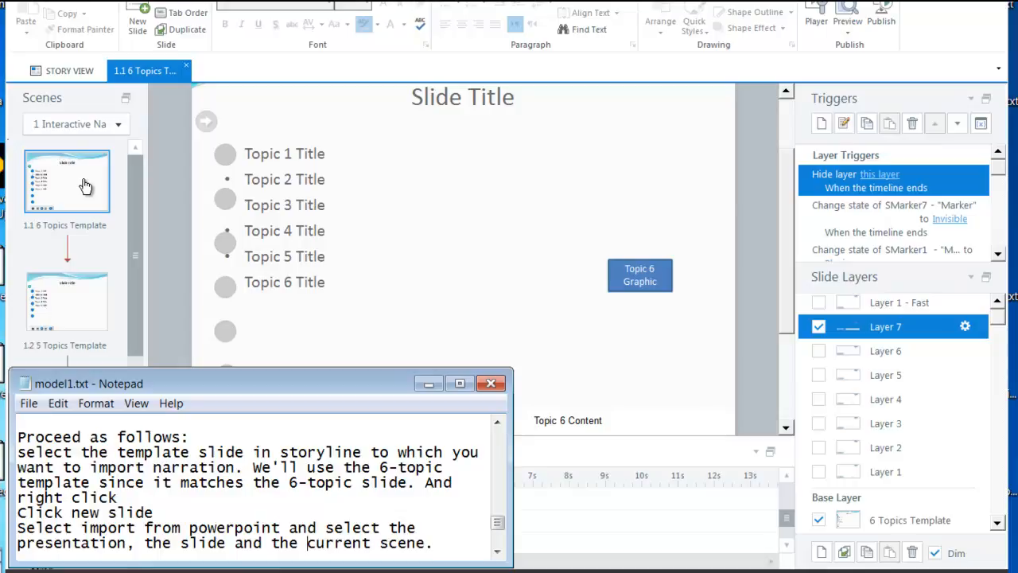
pyautogui.click(499, 554)
pyautogui.click(498, 555)
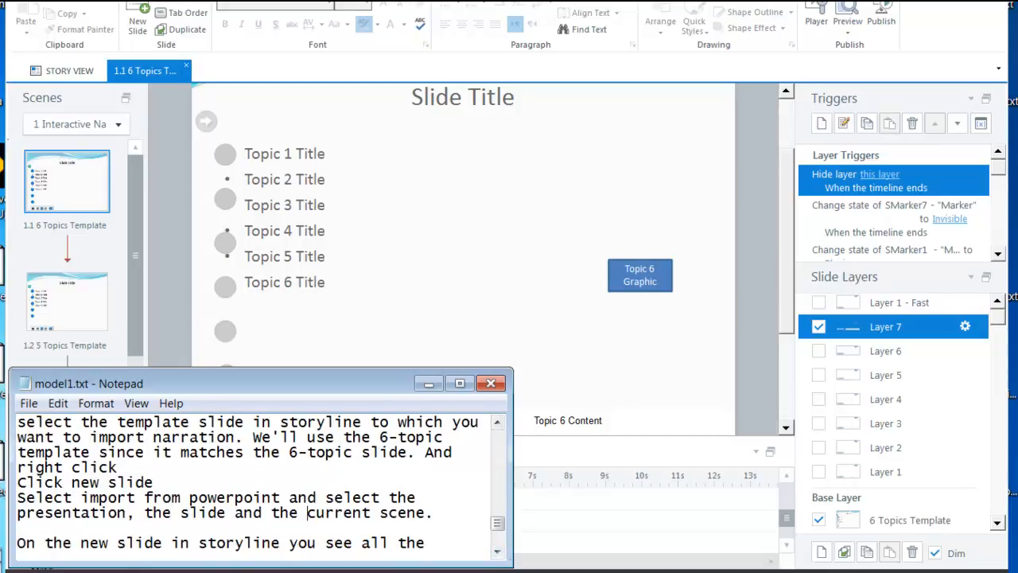
pyautogui.click(495, 571)
# - Start a new slide from the 1.1 6 Topics Template slide by importing the PowerPoint presentation Cooling System93toSL.pptx
pyautogui.click(77, 199)
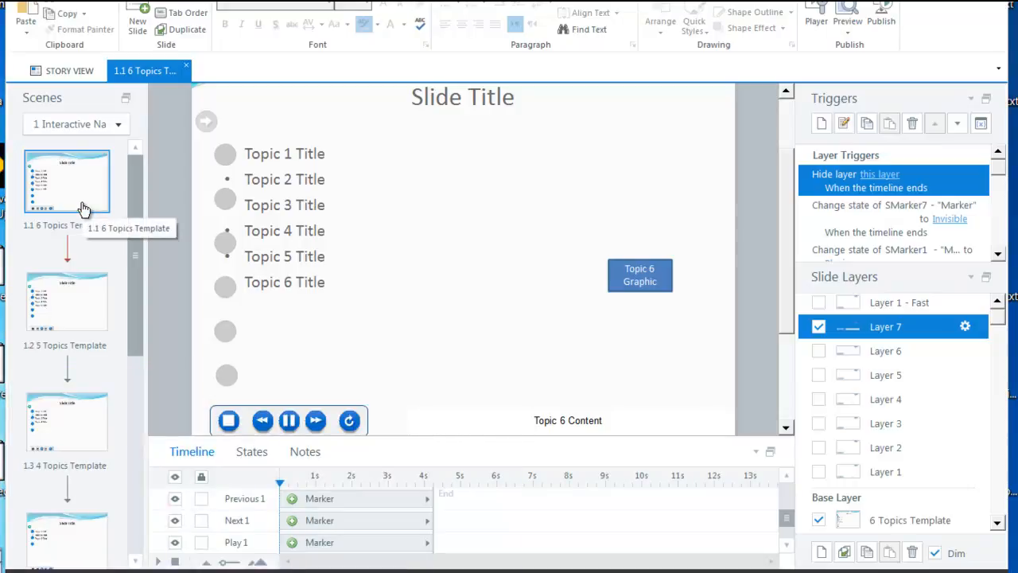
pyautogui.rightClick(83, 205)
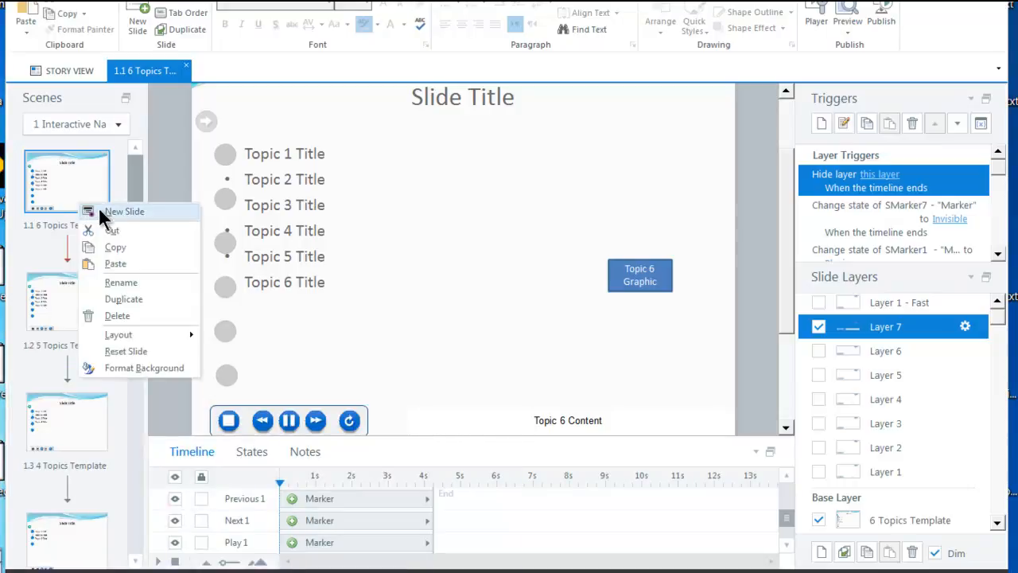
pyautogui.click(122, 211)
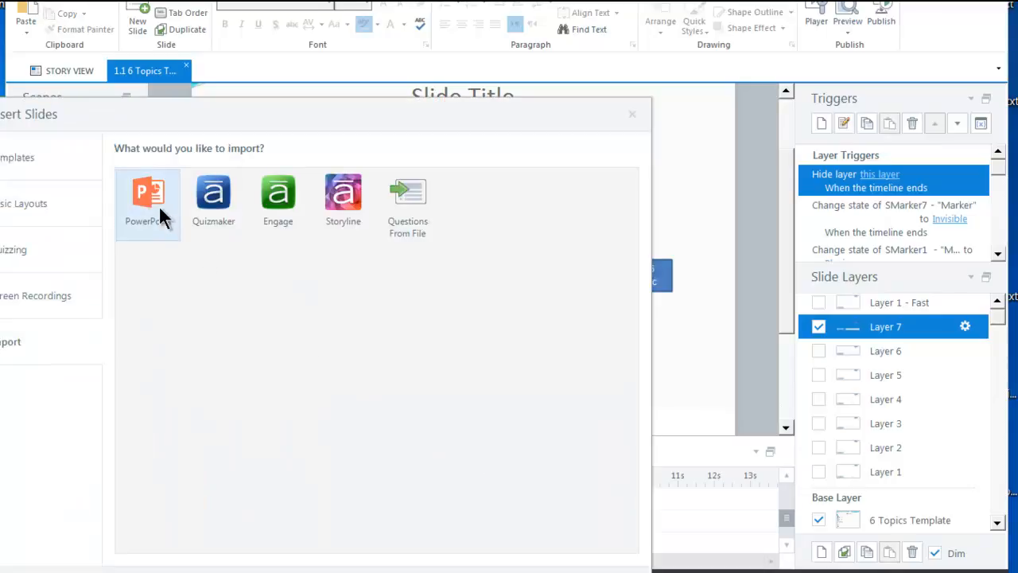
pyautogui.click(158, 207)
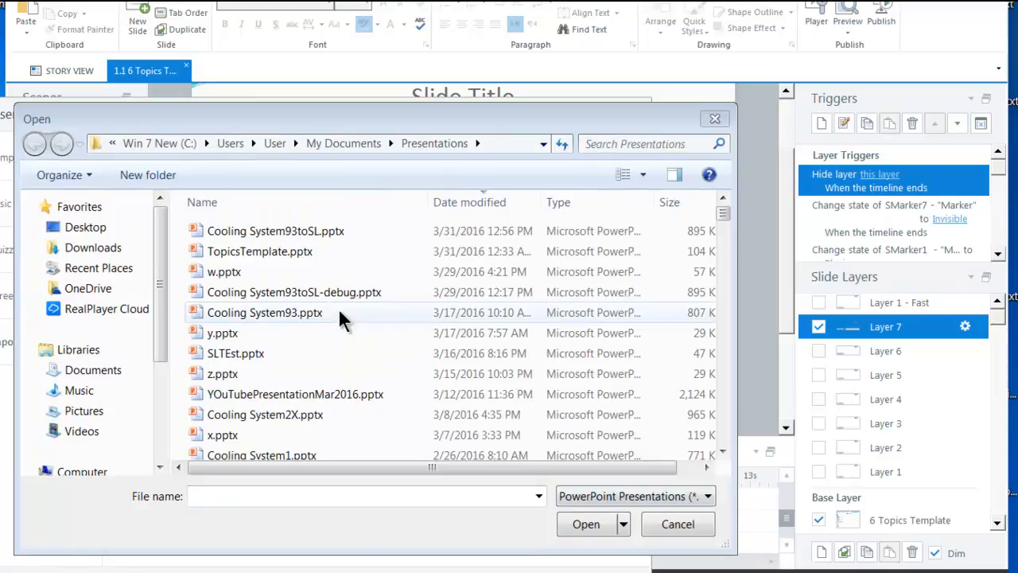
pyautogui.click(286, 231)
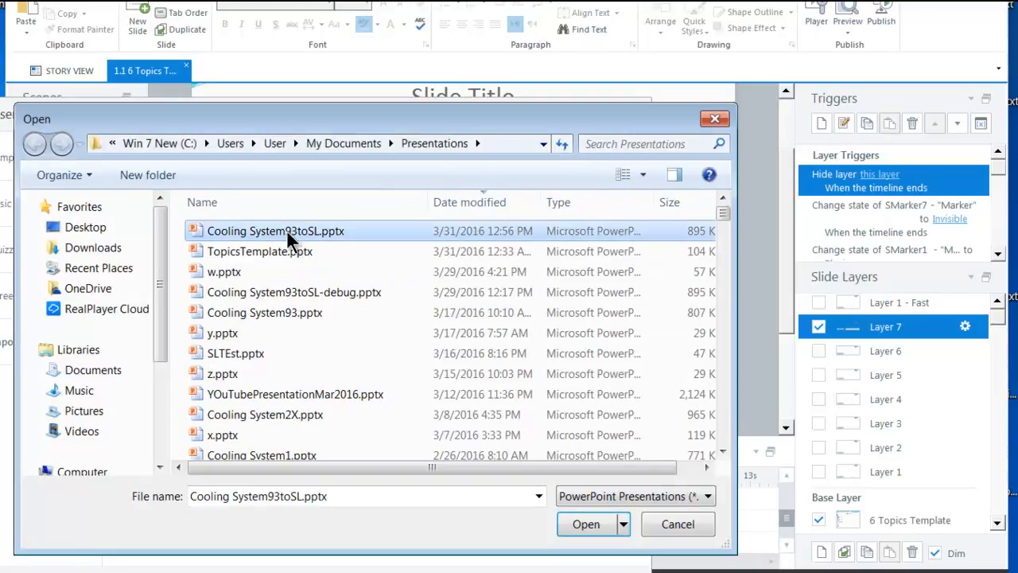
pyautogui.click(593, 527)
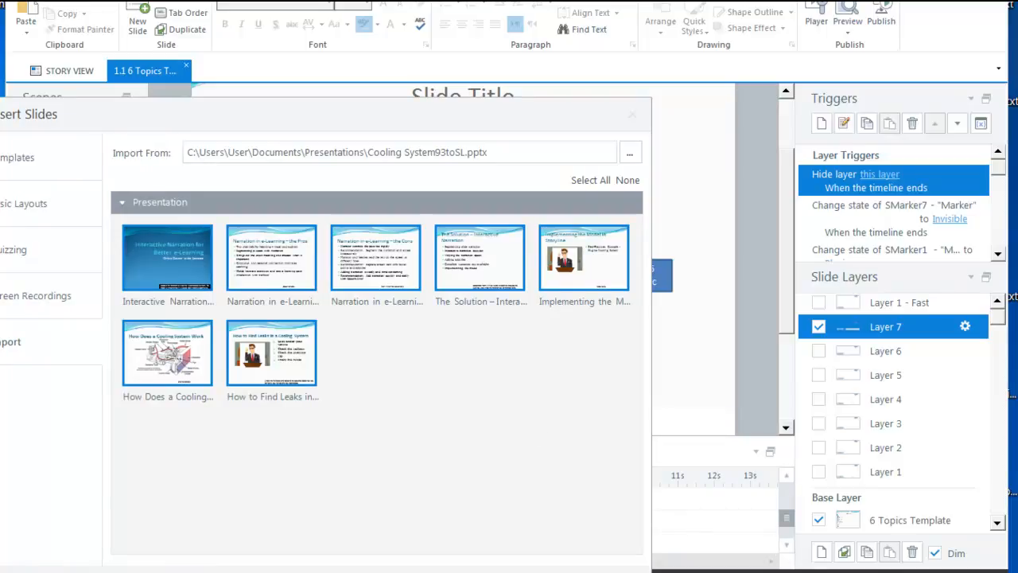
# - Choose only the "Narration in e-Learning – the Pros" slide for import and insert it into the current scene
pyautogui.click(271, 258)
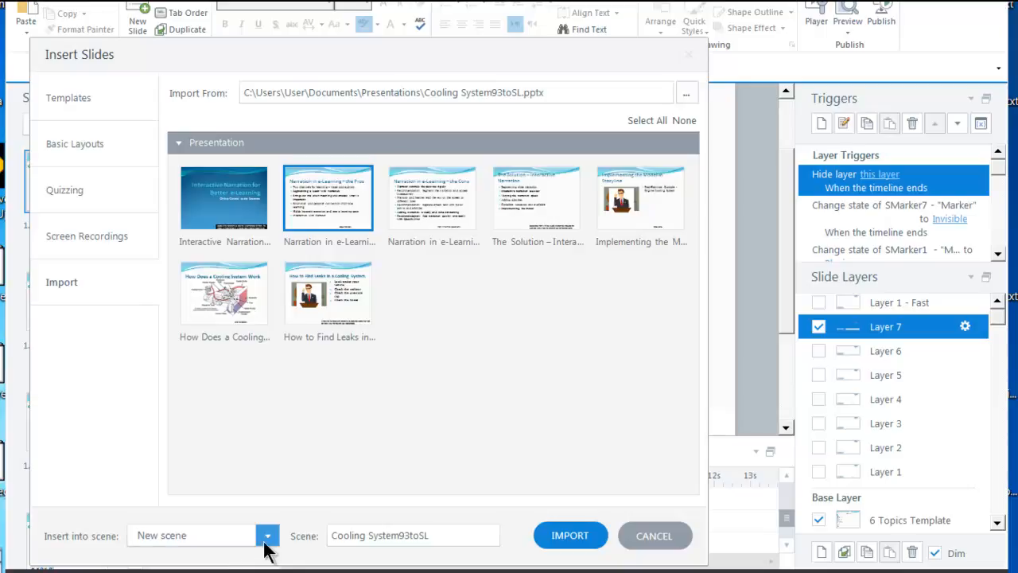
pyautogui.click(268, 536)
pyautogui.click(243, 557)
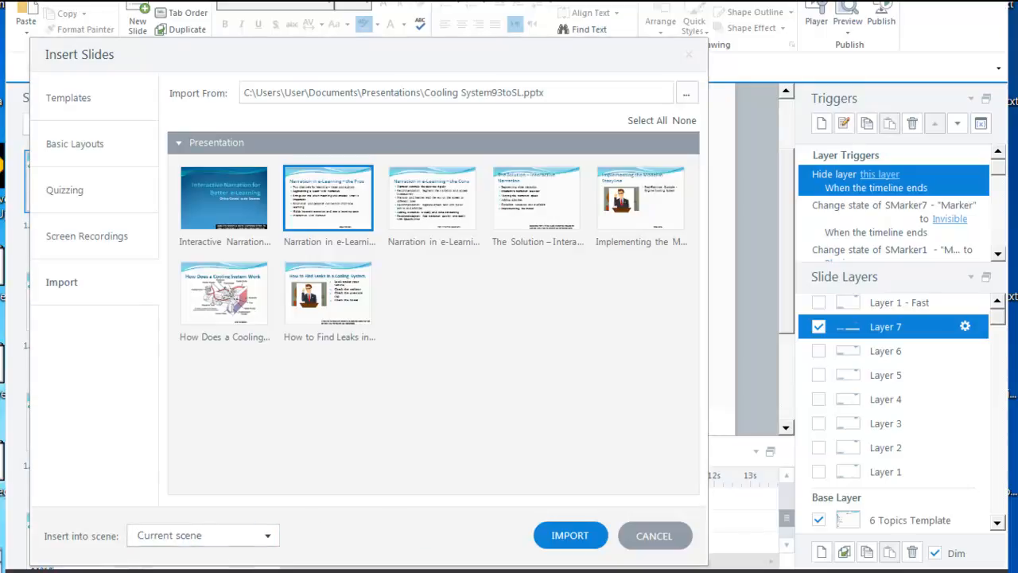
# - Import the chosen slide and rename its first two narration audio tracks on the timeline as Audio1 and Audio2
pyautogui.click(577, 539)
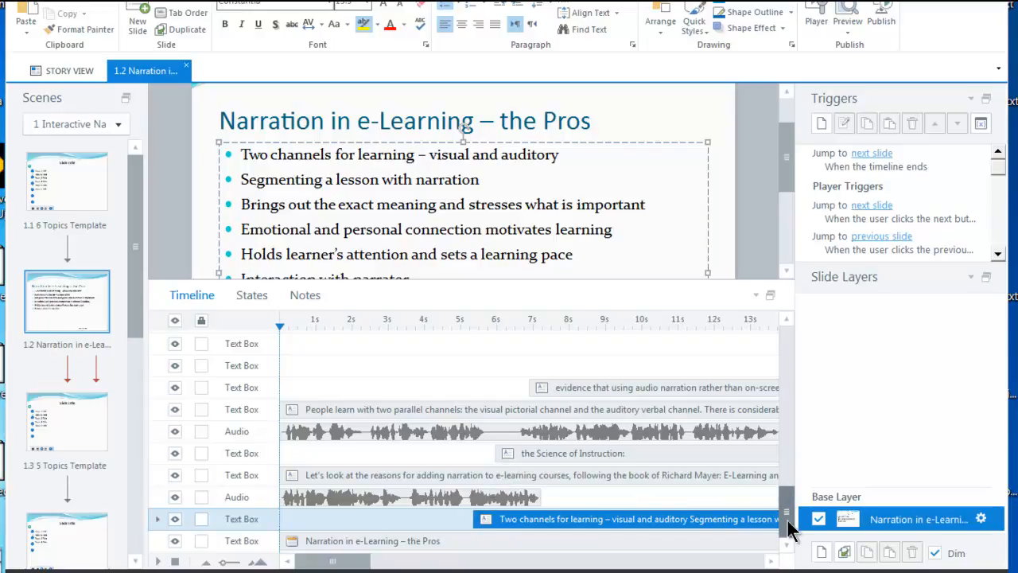
pyautogui.scroll(3, 790, 528)
pyautogui.moveTo(788, 517); pyautogui.dragTo(779, 358)
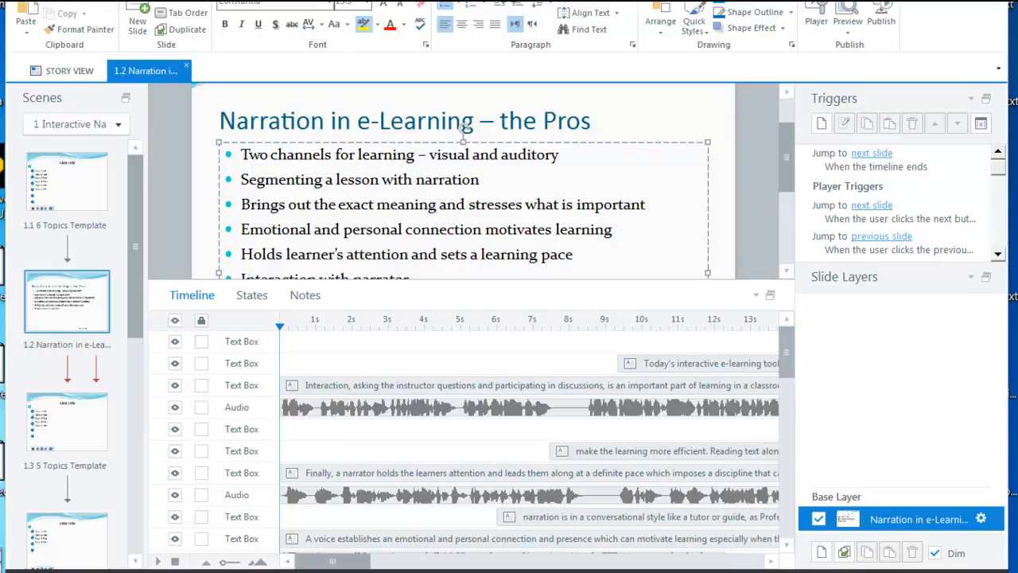
pyautogui.scroll(-5, 469, 442)
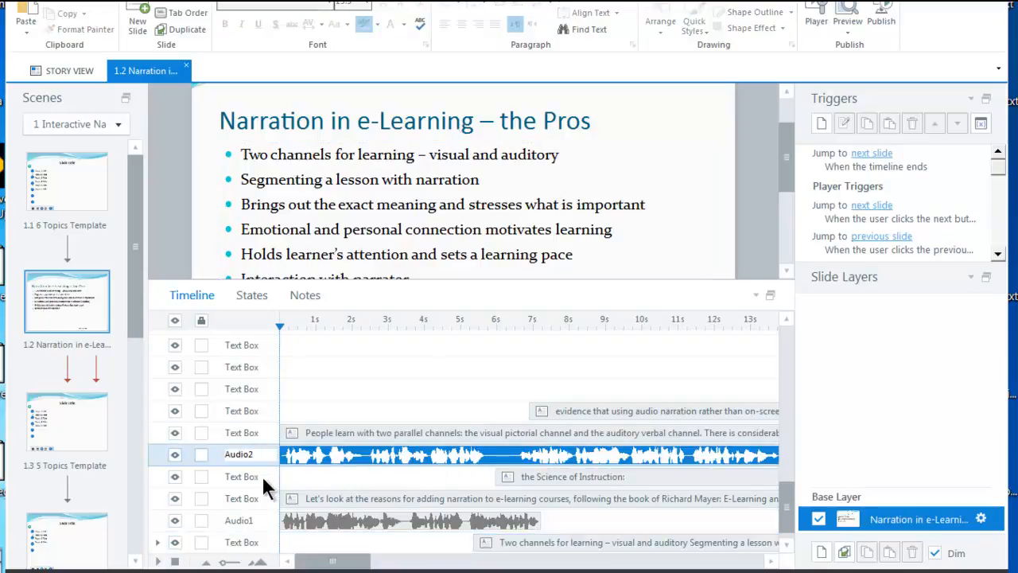
pyautogui.click(253, 475)
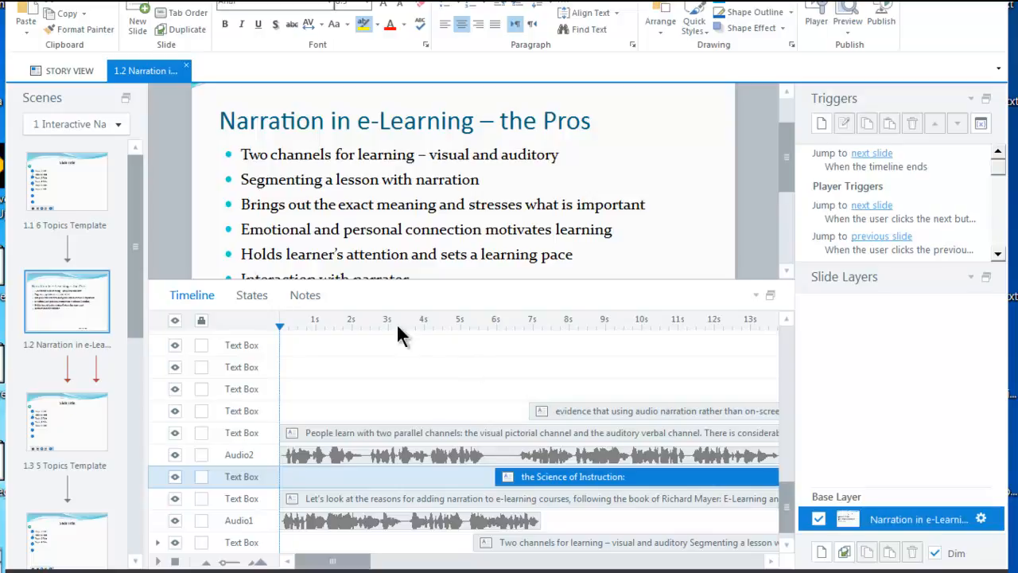
# - Delete the Slide Content text box and the placeholder audio from Layer 1 of the 1.1 6 Topics Template slide
pyautogui.click(90, 203)
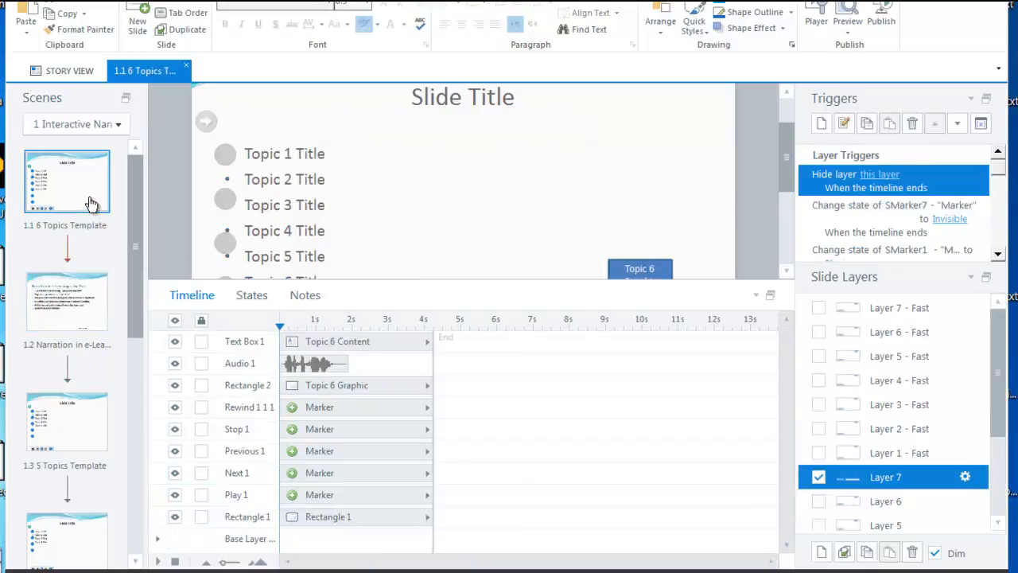
pyautogui.moveTo(994, 425); pyautogui.dragTo(1001, 504)
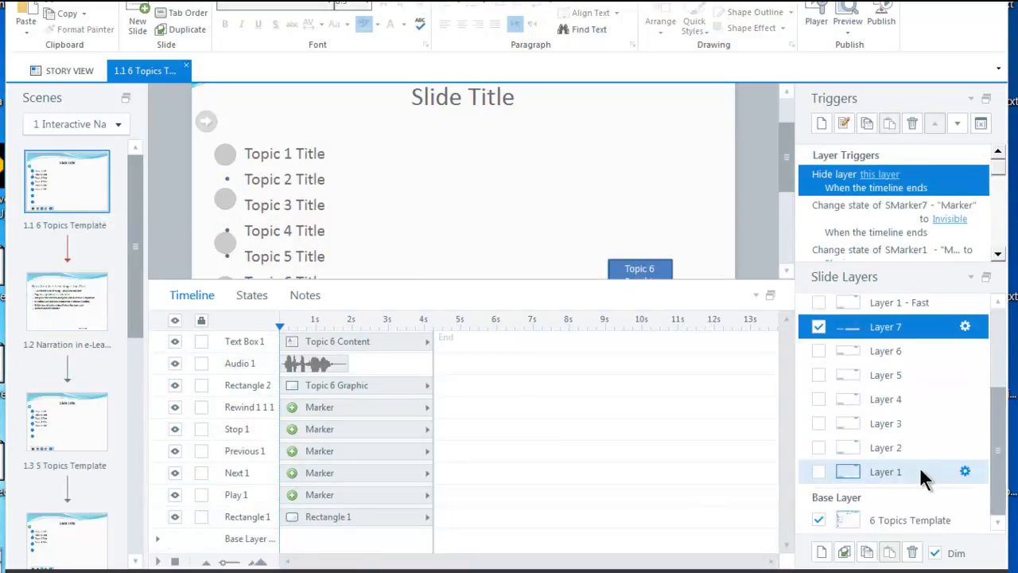
pyautogui.click(890, 469)
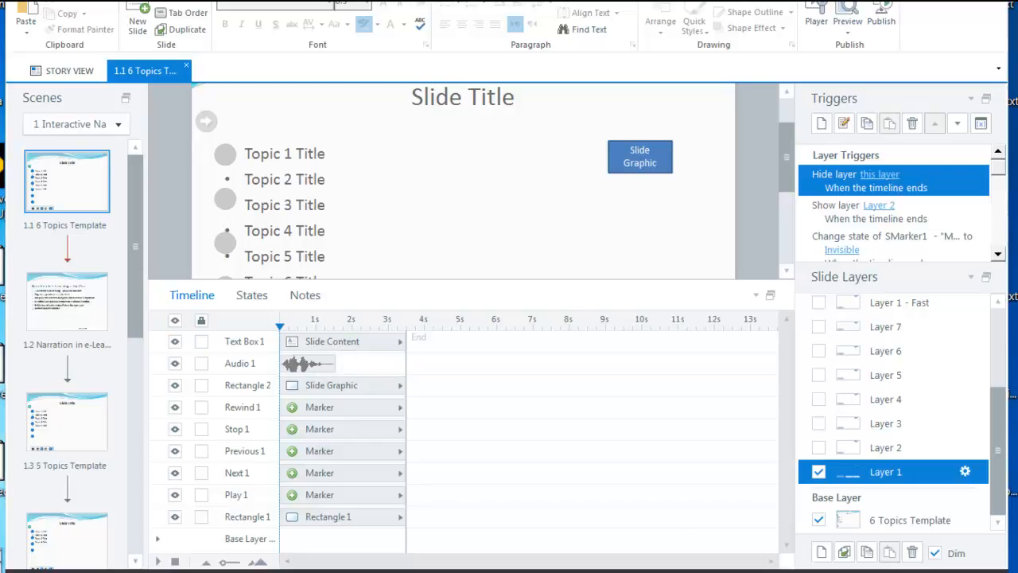
pyautogui.click(323, 363)
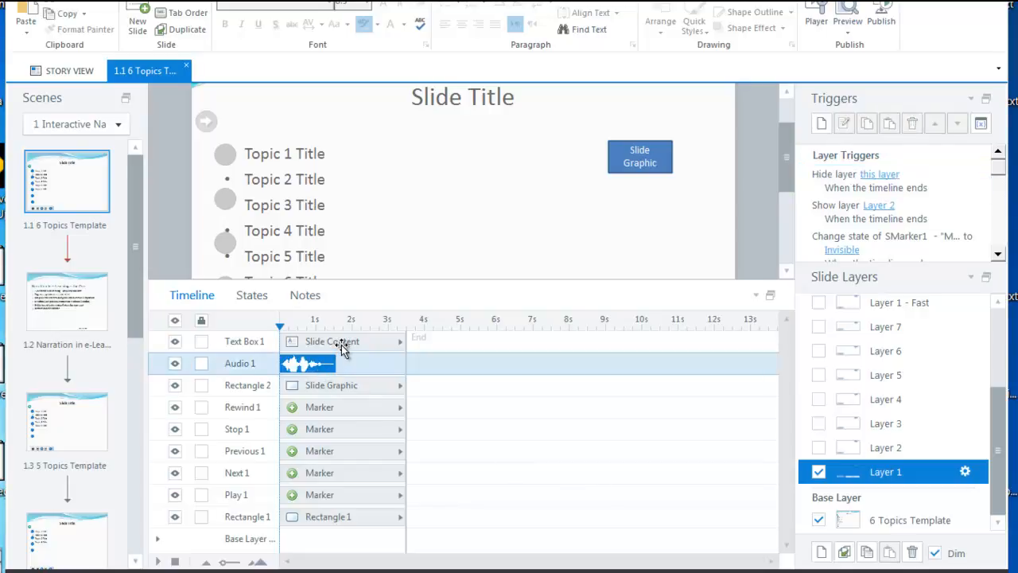
pyautogui.keyDown('ctrl'); pyautogui.click(342, 343); pyautogui.keyUp('ctrl')
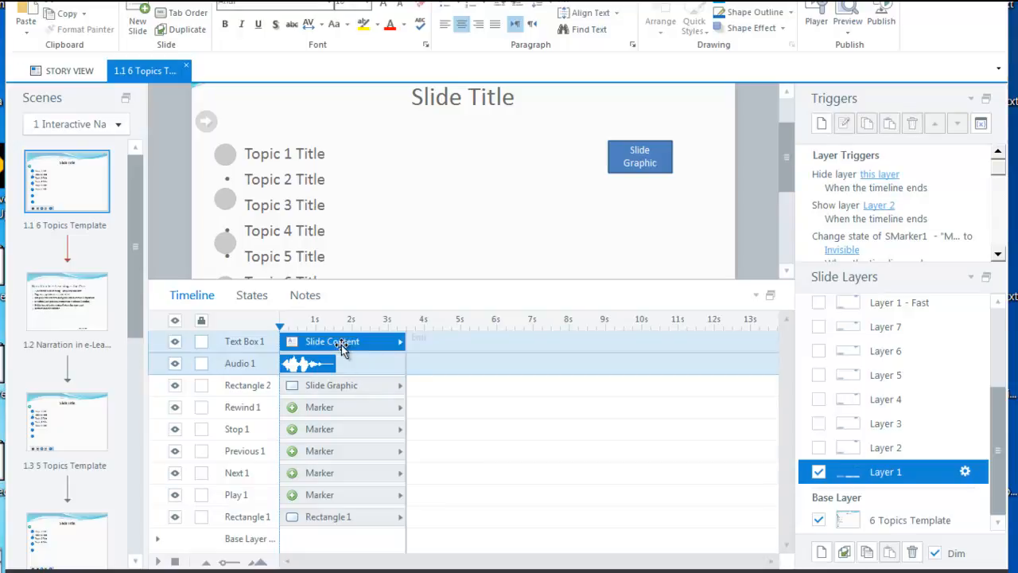
pyautogui.press('Delete')
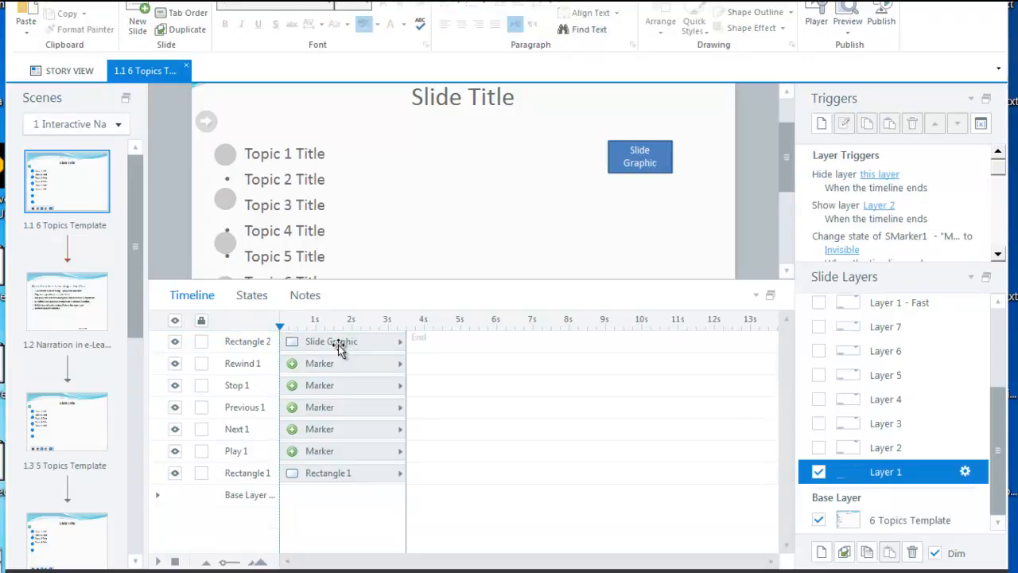
# - Move Audio1 and its two caption text boxes from the 1.2 Narration in e-Learning slide to Layer 1 of the 6 Topics Template slide
pyautogui.click(94, 323)
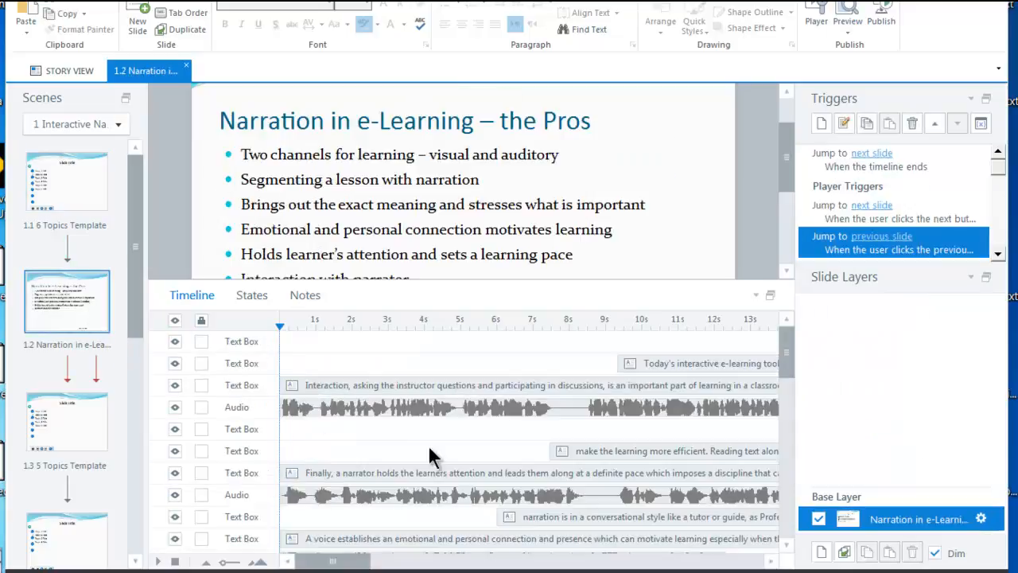
pyautogui.moveTo(784, 364); pyautogui.dragTo(802, 541)
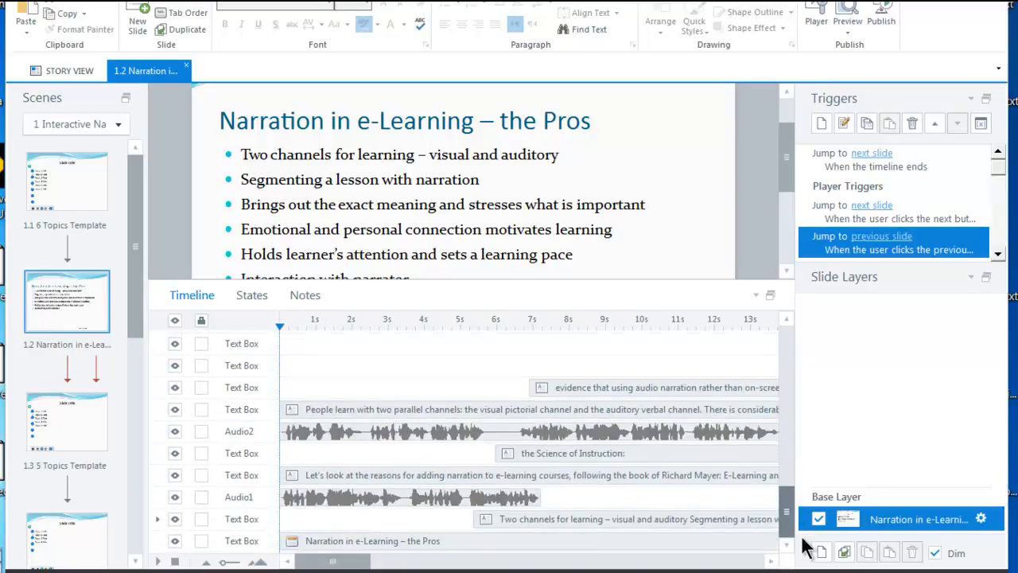
pyautogui.click(446, 501)
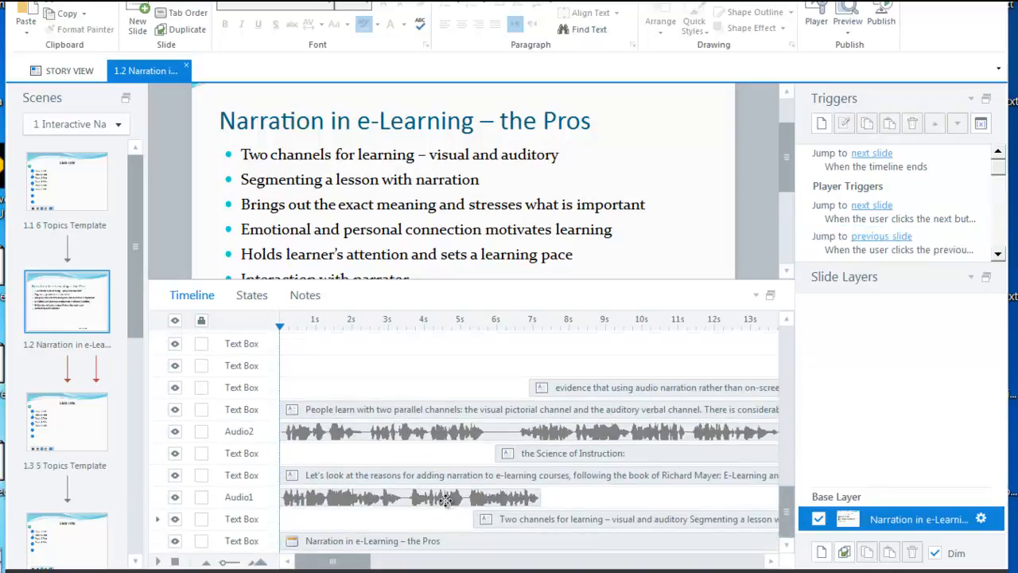
pyautogui.keyDown('shift'); pyautogui.click(579, 458); pyautogui.keyUp('shift')
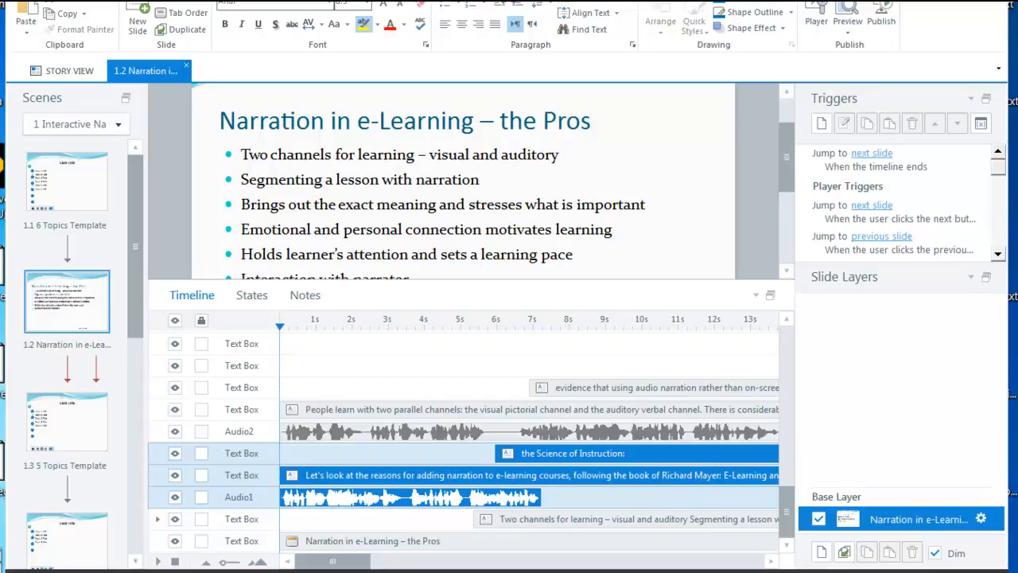
pyautogui.press('Escape')
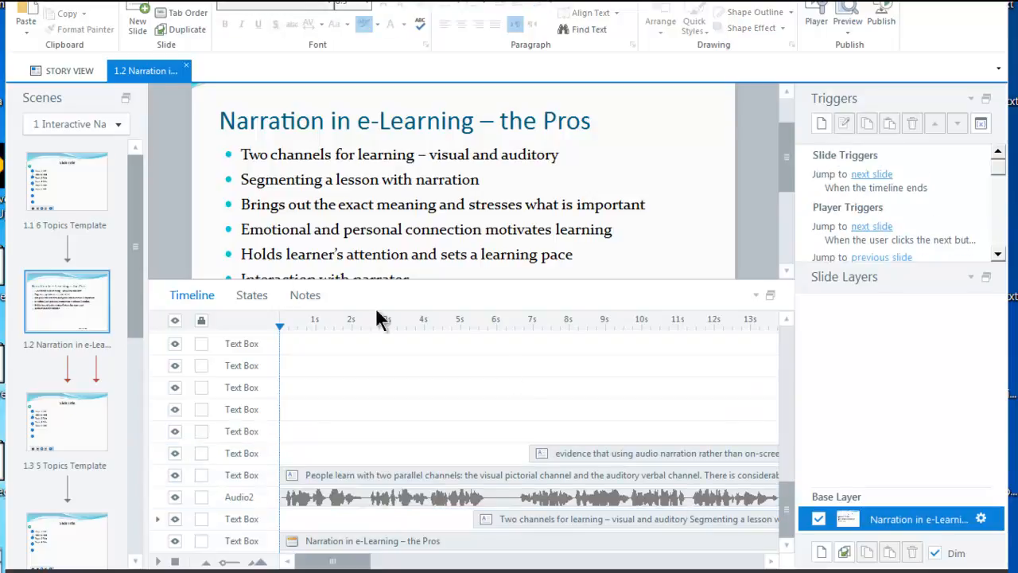
pyautogui.click(92, 209)
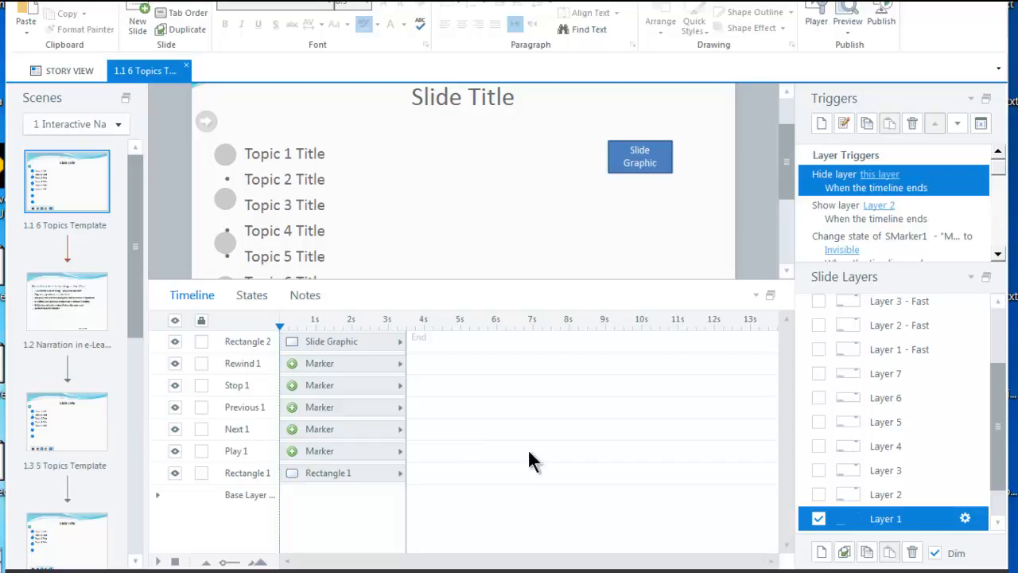
pyautogui.hotkey('ctrl', 'v')
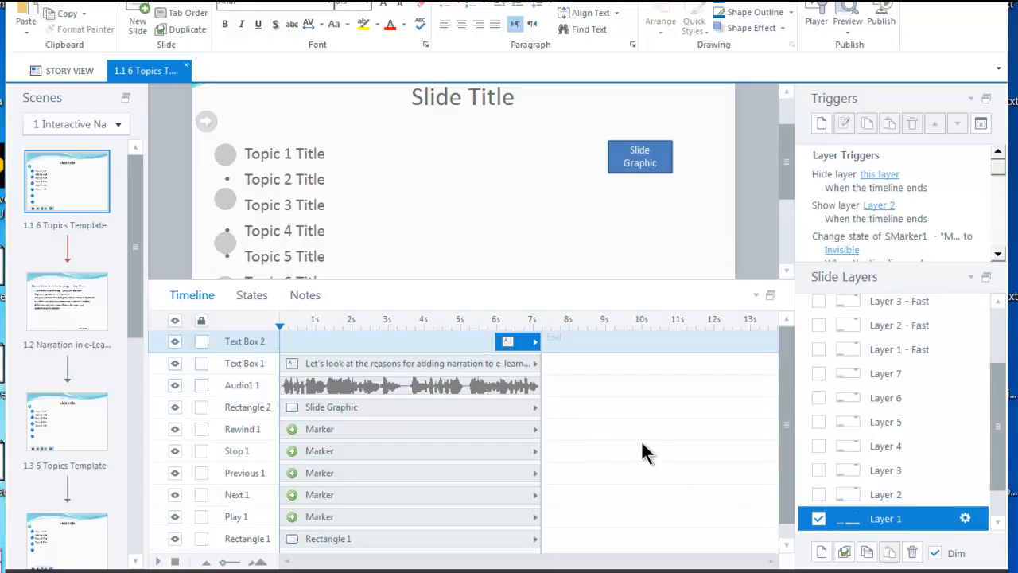
# - Extend Layer 1's timeline to 10 s and set the font size of its two caption text boxes to 10
pyautogui.moveTo(542, 400); pyautogui.dragTo(641, 386)
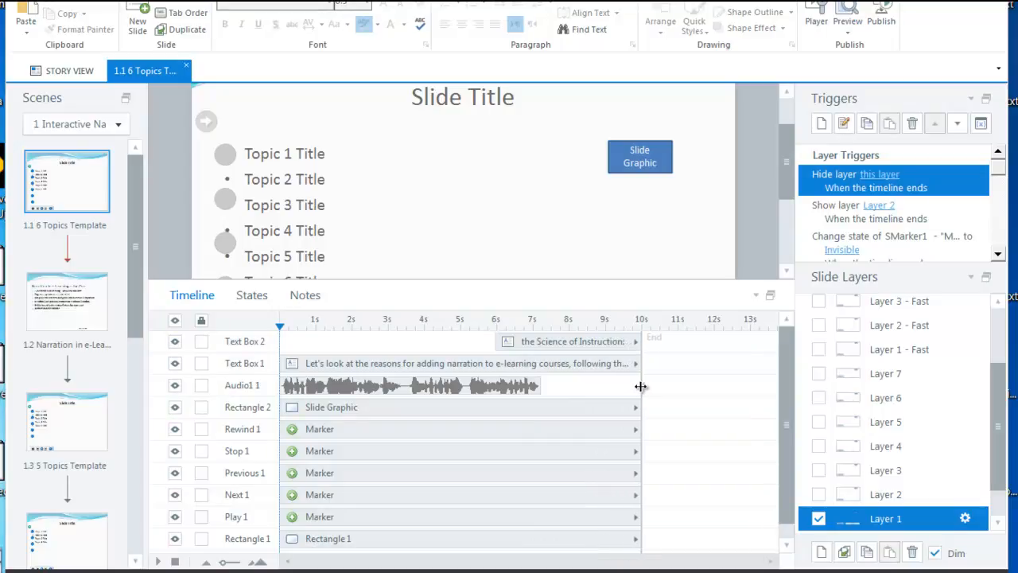
pyautogui.click(657, 407)
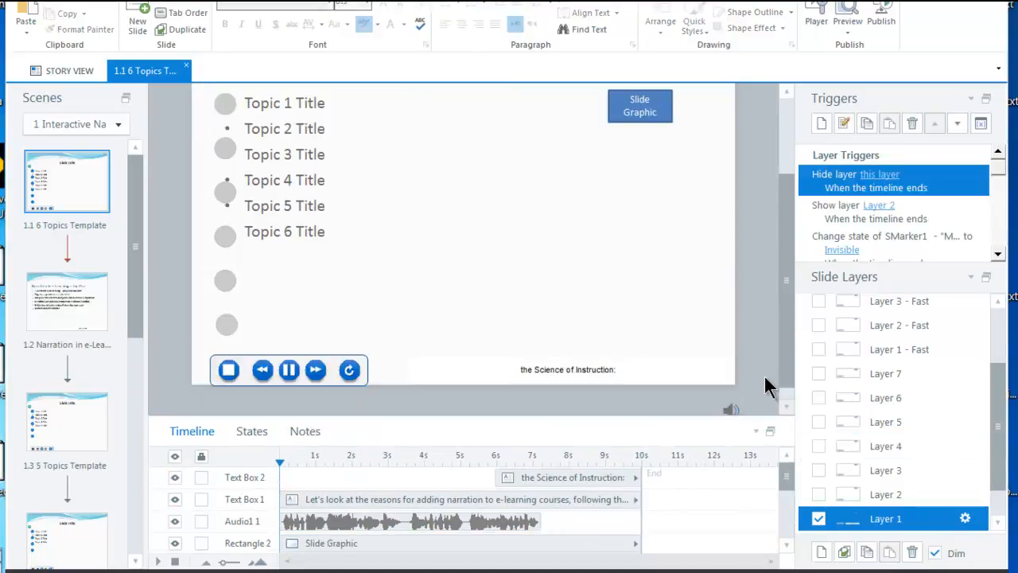
pyautogui.moveTo(745, 334); pyautogui.dragTo(385, 398)
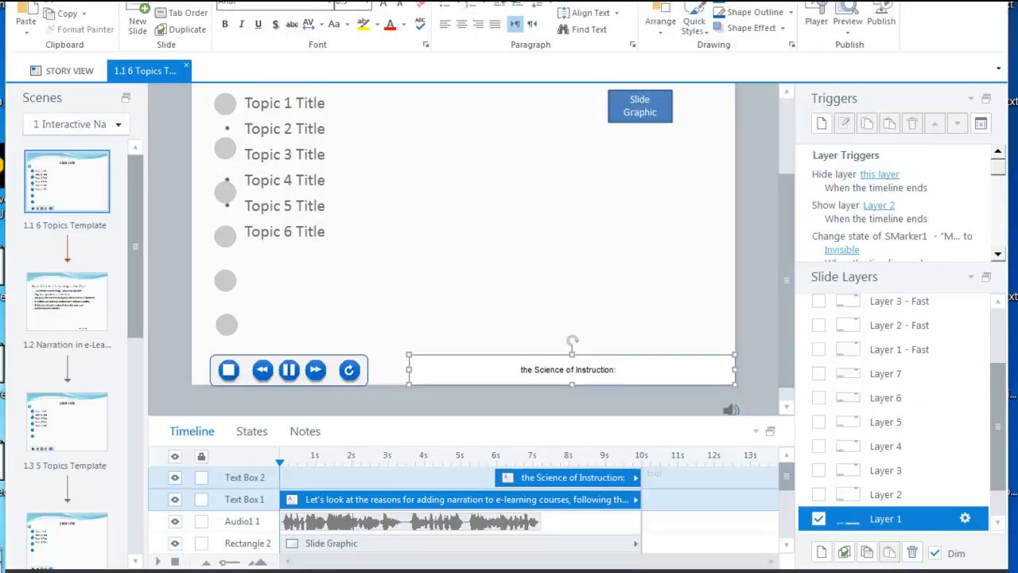
pyautogui.moveTo(544, 0); pyautogui.dragTo(537, 11)
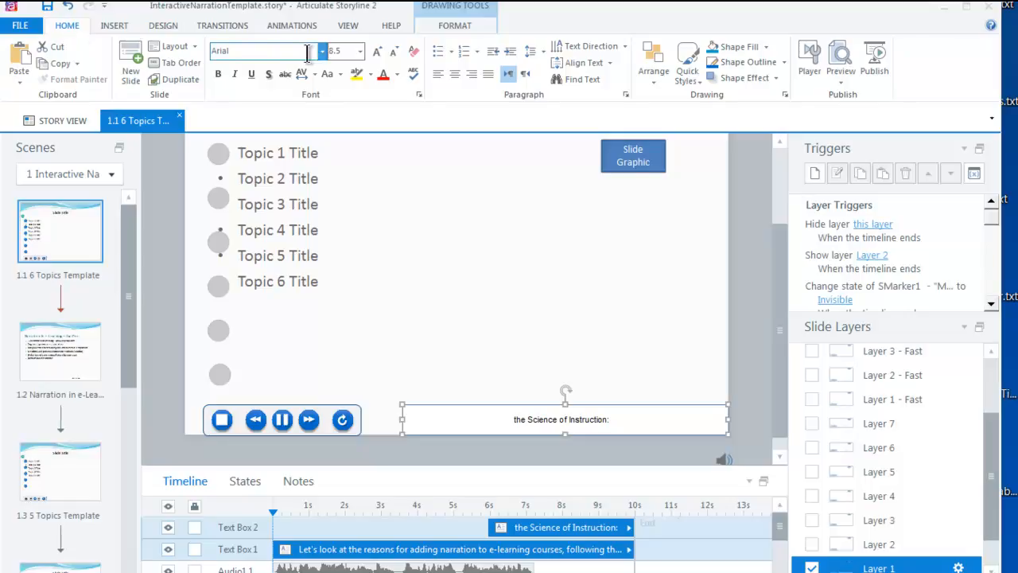
pyautogui.click(360, 51)
pyautogui.click(339, 99)
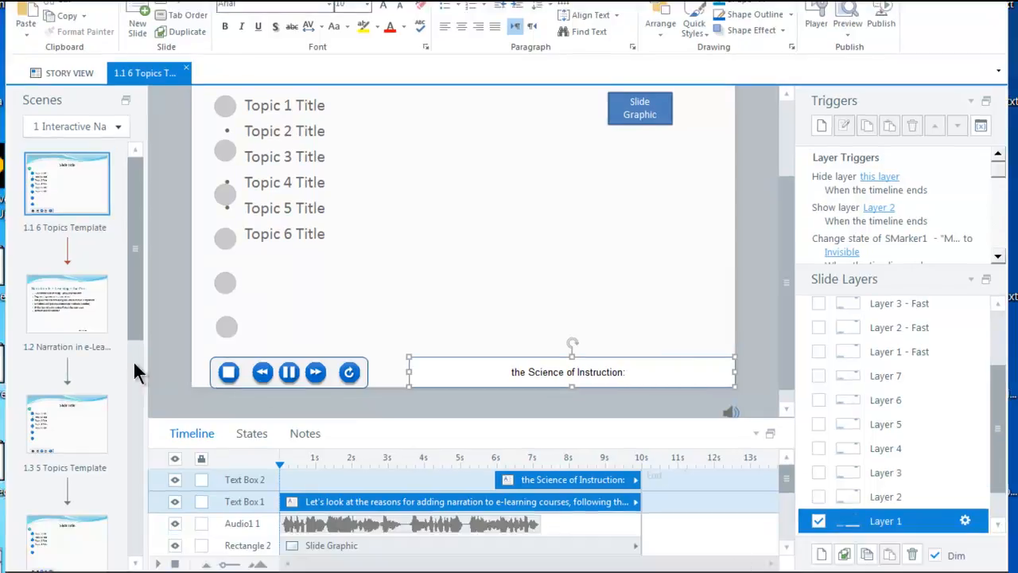
# - Cut Audio2 and all of its caption text boxes from the timeline of the 1.2 Narration in e-Learning slide
pyautogui.click(86, 327)
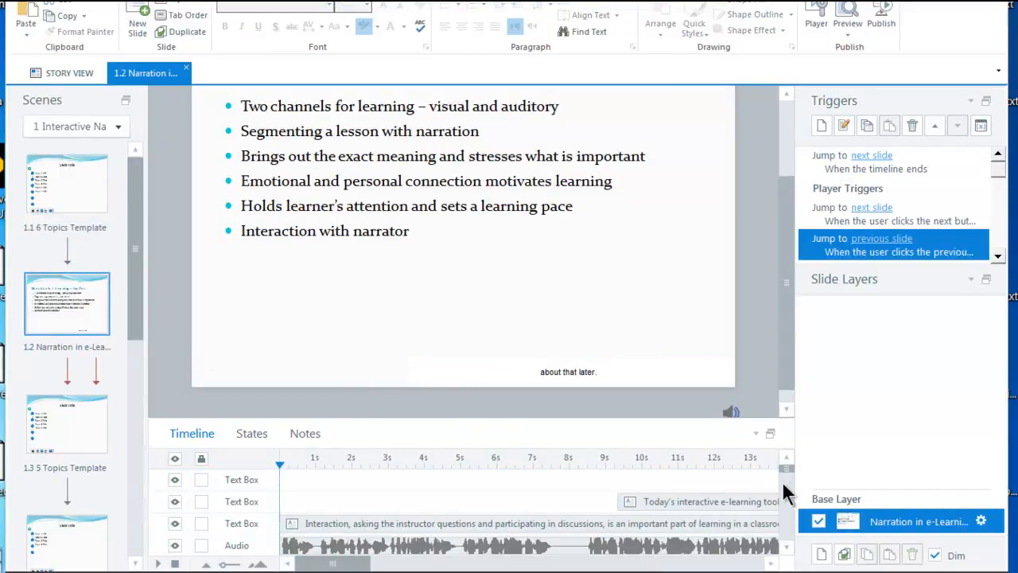
pyautogui.moveTo(787, 468); pyautogui.dragTo(792, 540)
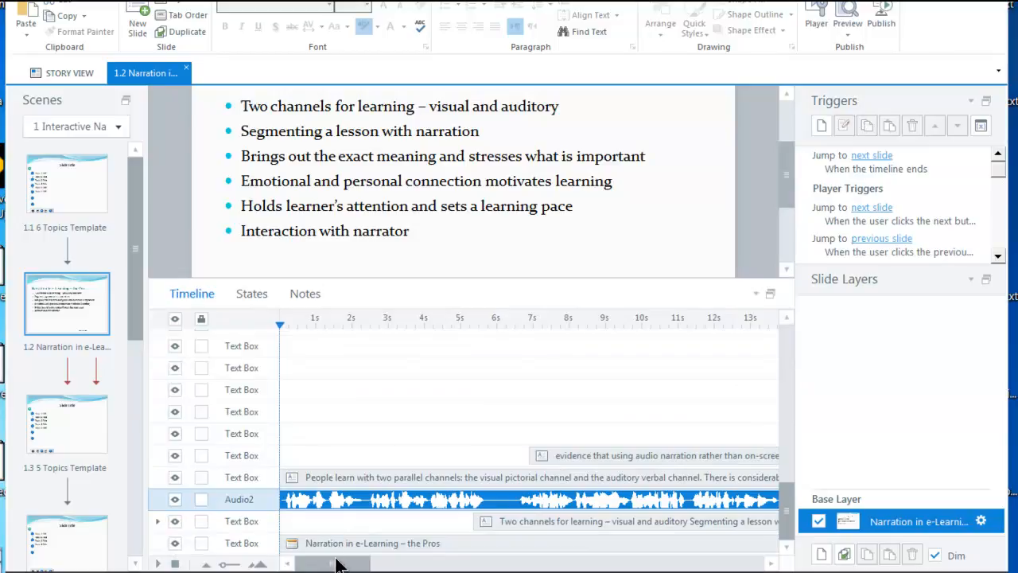
pyautogui.moveTo(337, 562); pyautogui.dragTo(723, 564)
pyautogui.moveTo(784, 496); pyautogui.dragTo(786, 453)
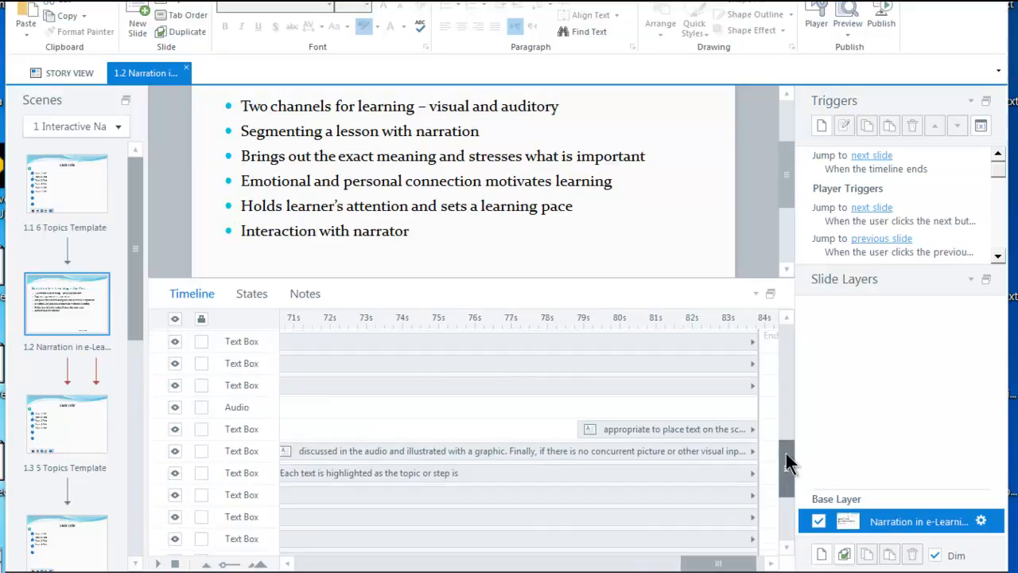
pyautogui.click(646, 434)
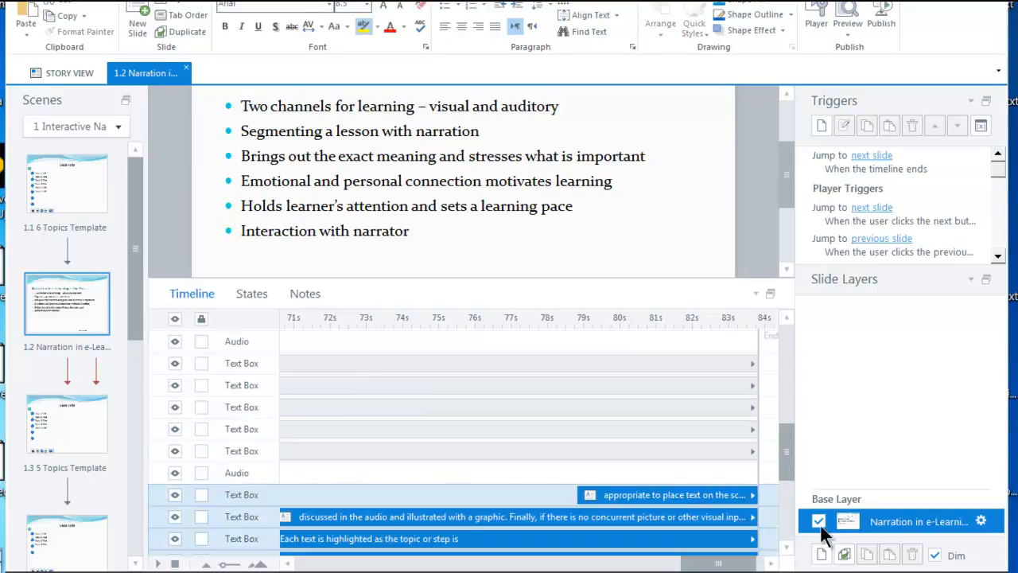
pyautogui.moveTo(784, 427); pyautogui.dragTo(788, 448)
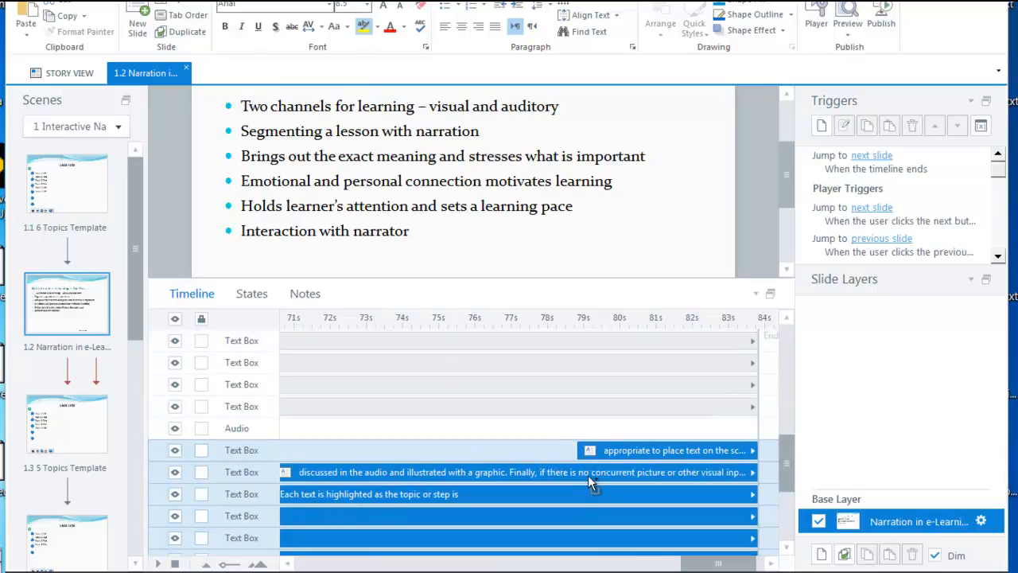
pyautogui.press('Delete')
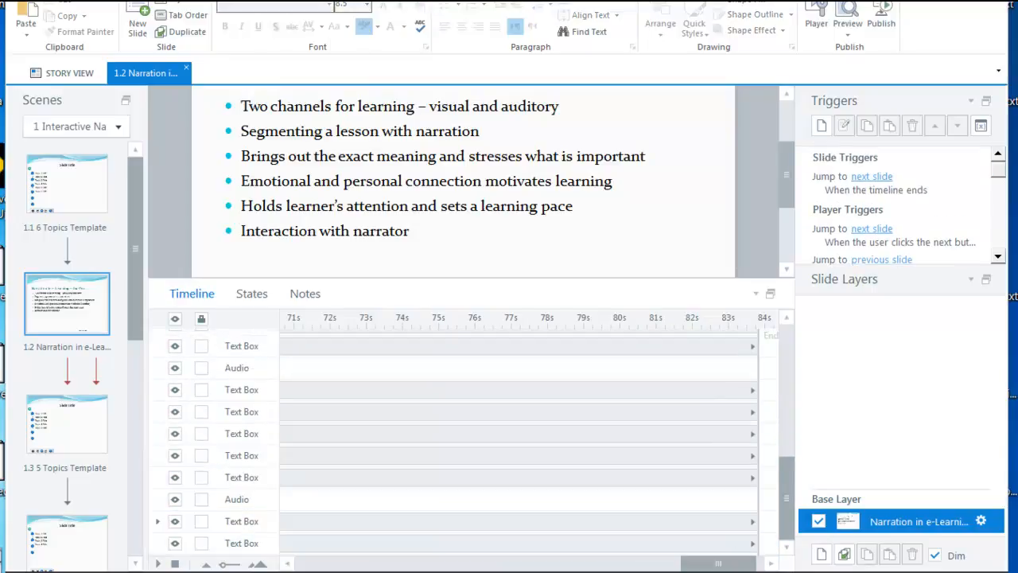
# - Replace the Topic 1 Content text box and placeholder audio on Layer 2 of the 6 Topics Template slide with the cut Audio2 and captions
pyautogui.click(92, 208)
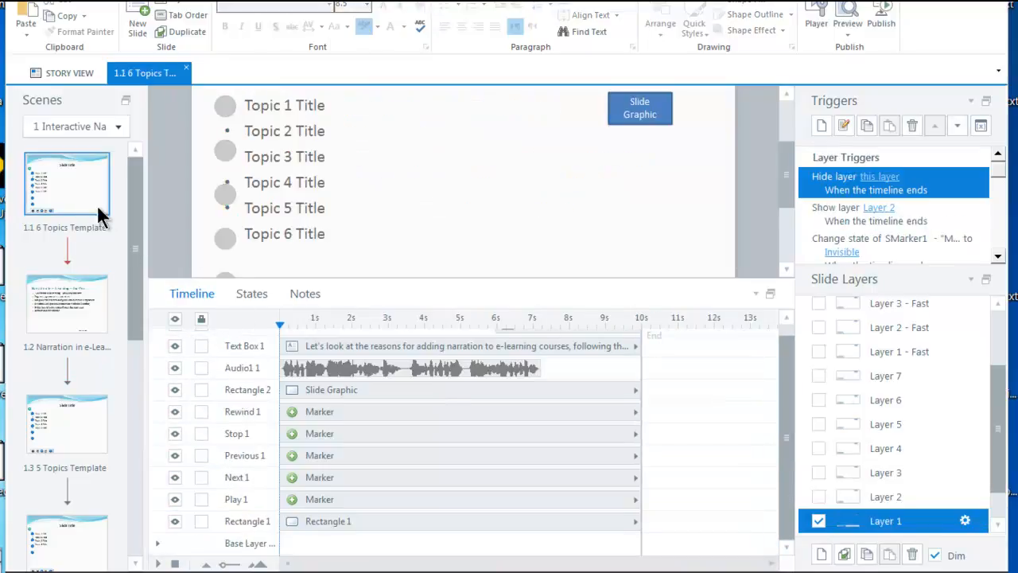
pyautogui.click(868, 500)
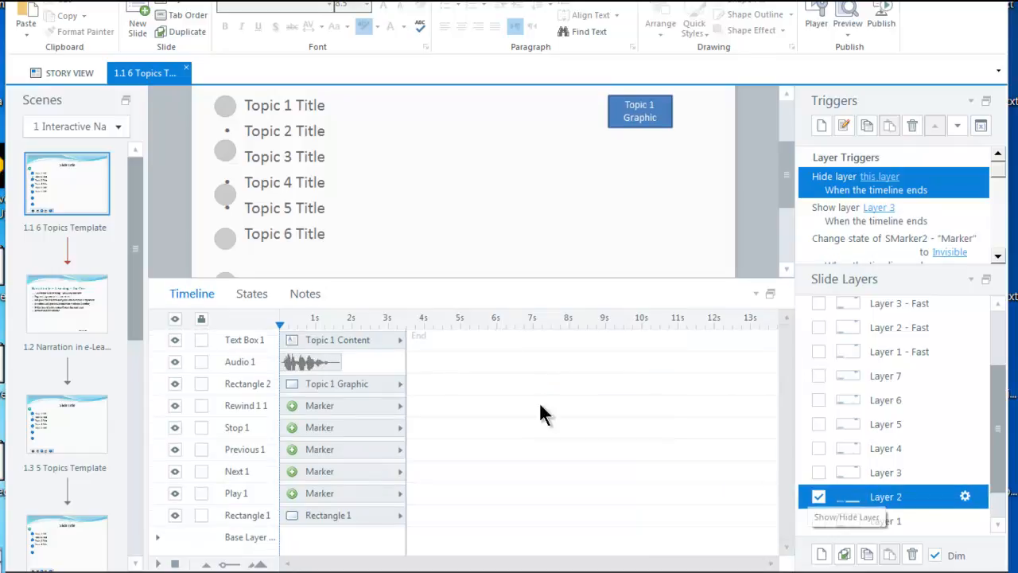
pyautogui.keyDown('ctrl'); pyautogui.click(346, 342); pyautogui.keyUp('ctrl')
pyautogui.press('Delete')
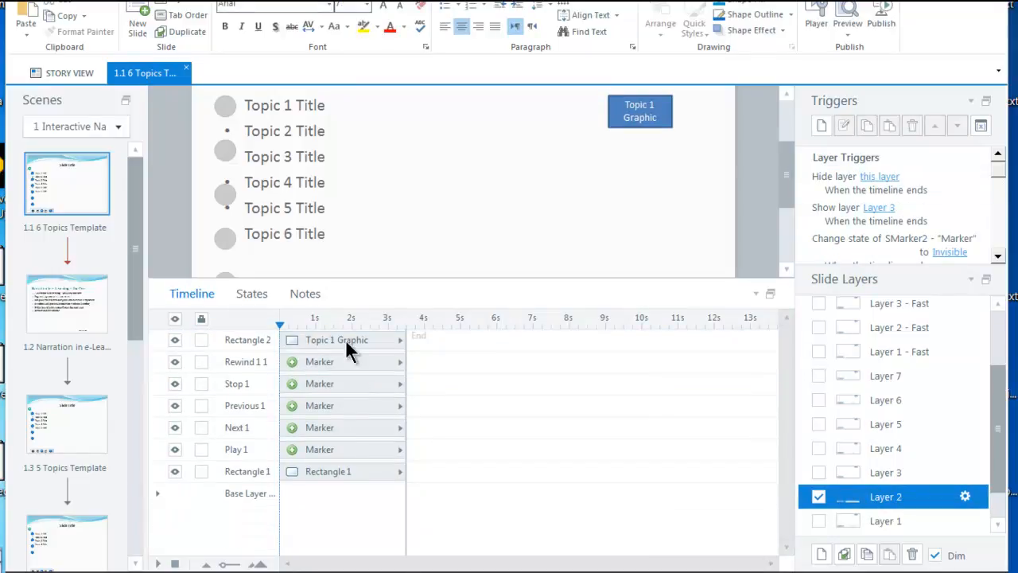
pyautogui.hotkey('ctrl', 'v')
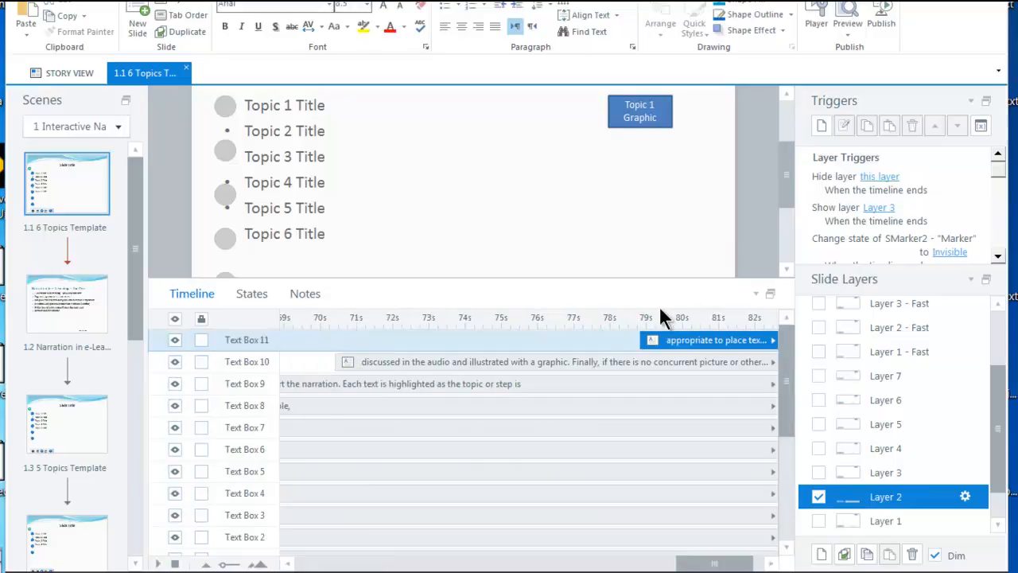
pyautogui.moveTo(692, 567); pyautogui.dragTo(720, 567)
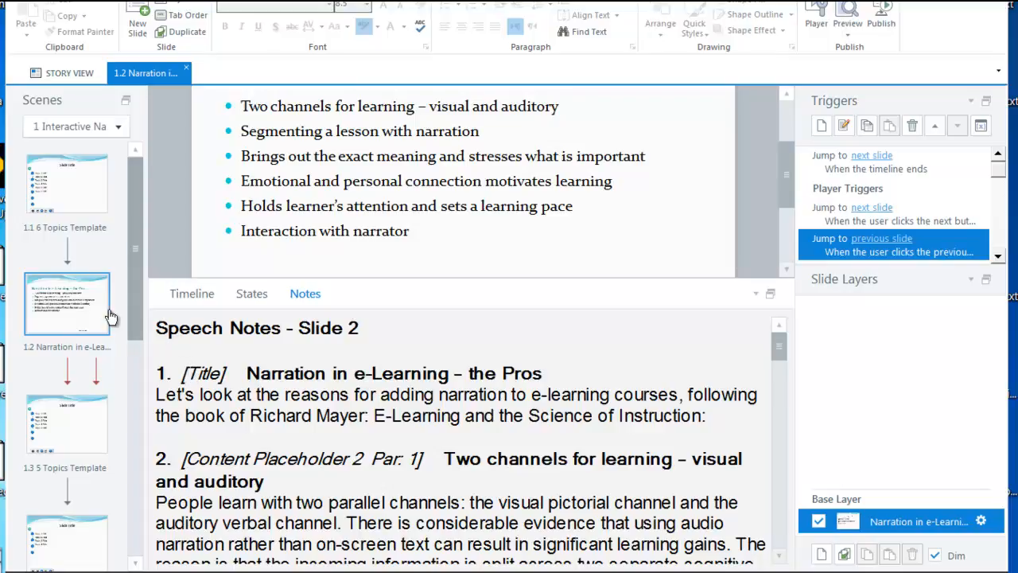
# - Replace the notes of the 6 Topics Template slide with the full speech notes copied from the 1.2 Narration in e-Learning slide
pyautogui.click(156, 328)
pyautogui.moveTo(157, 327); pyautogui.dragTo(449, 571)
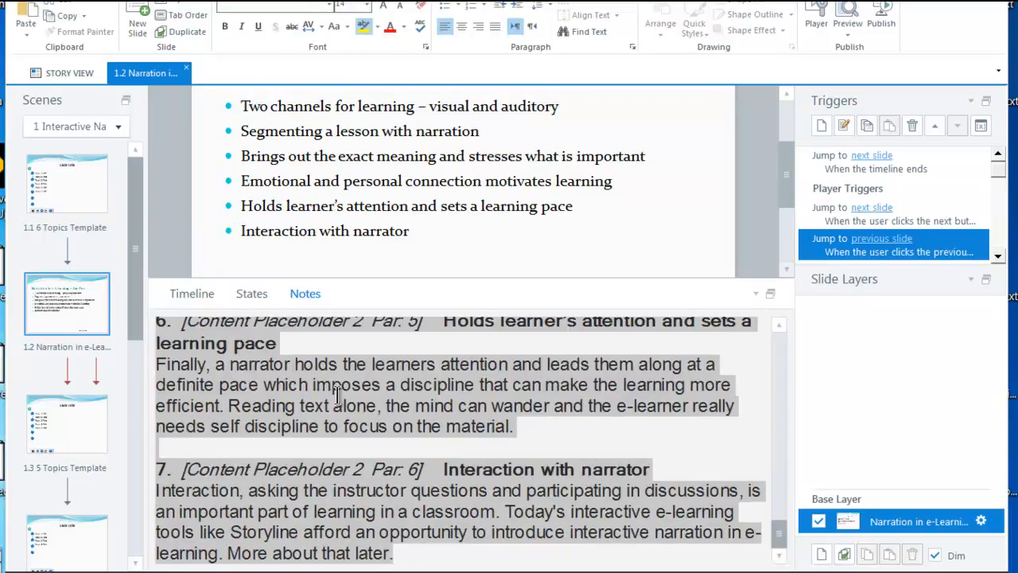
pyautogui.click(91, 194)
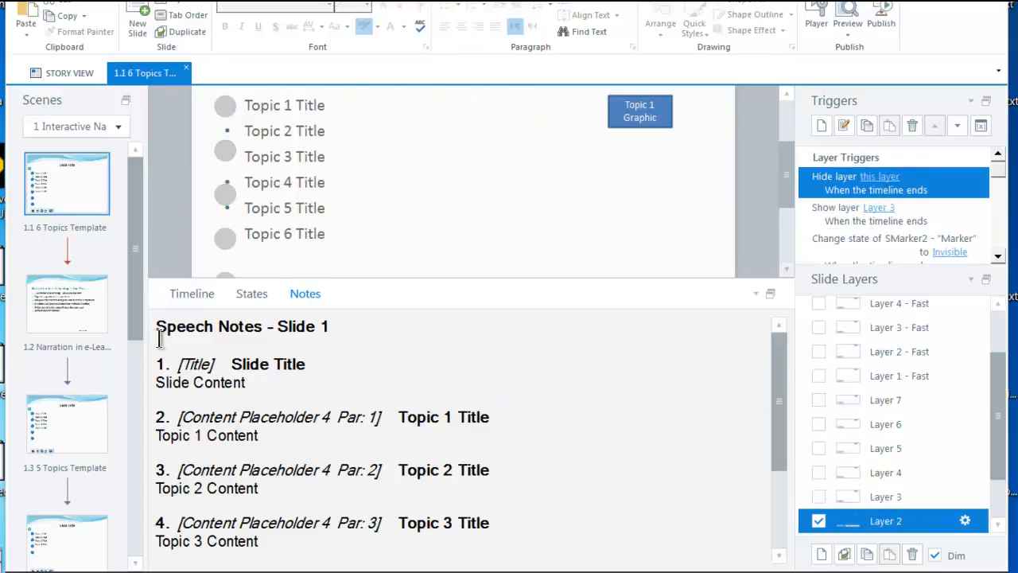
pyautogui.moveTo(155, 326); pyautogui.dragTo(692, 557)
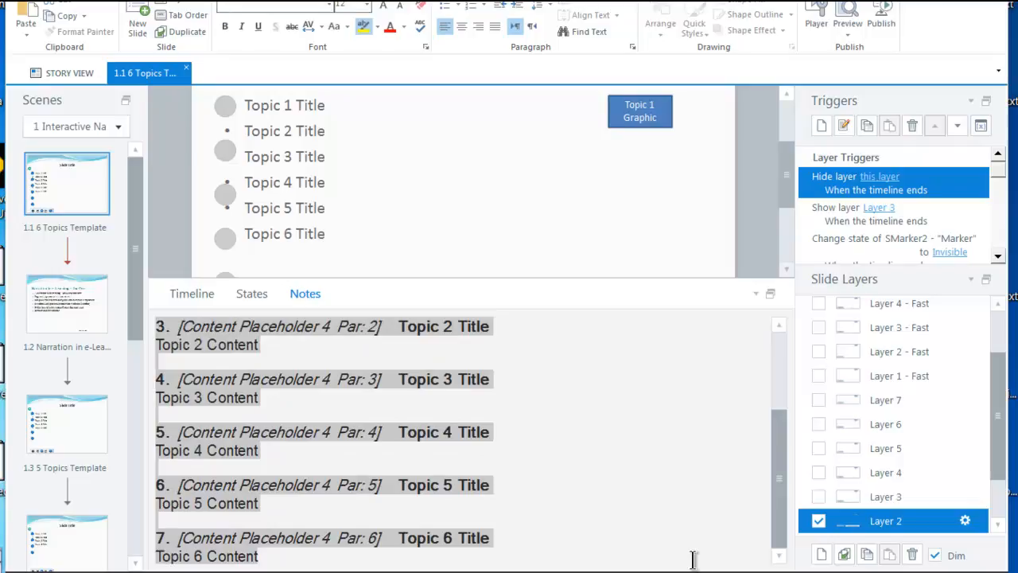
pyautogui.hotkey('ctrl', 'v')
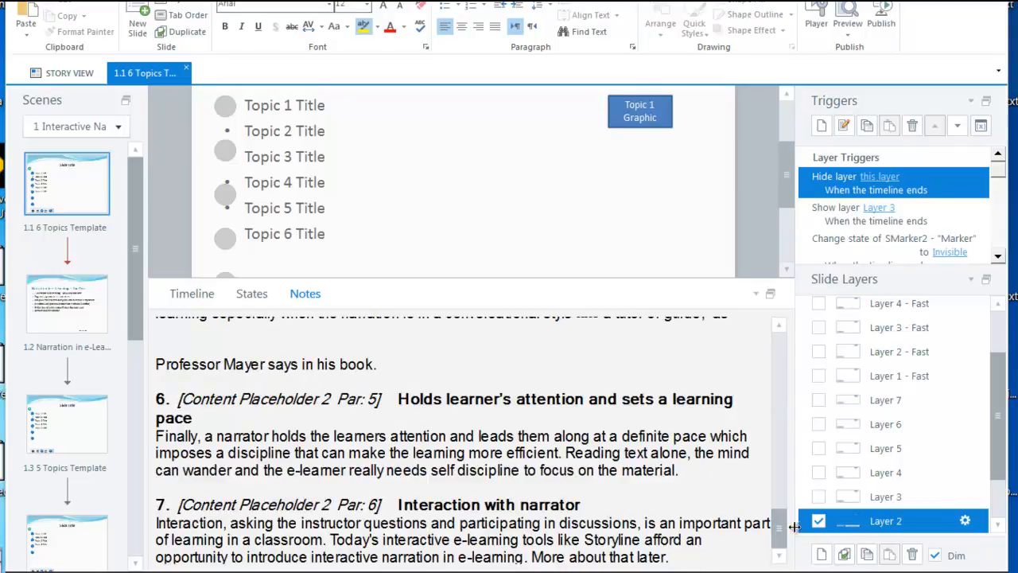
pyautogui.moveTo(777, 529); pyautogui.dragTo(784, 335)
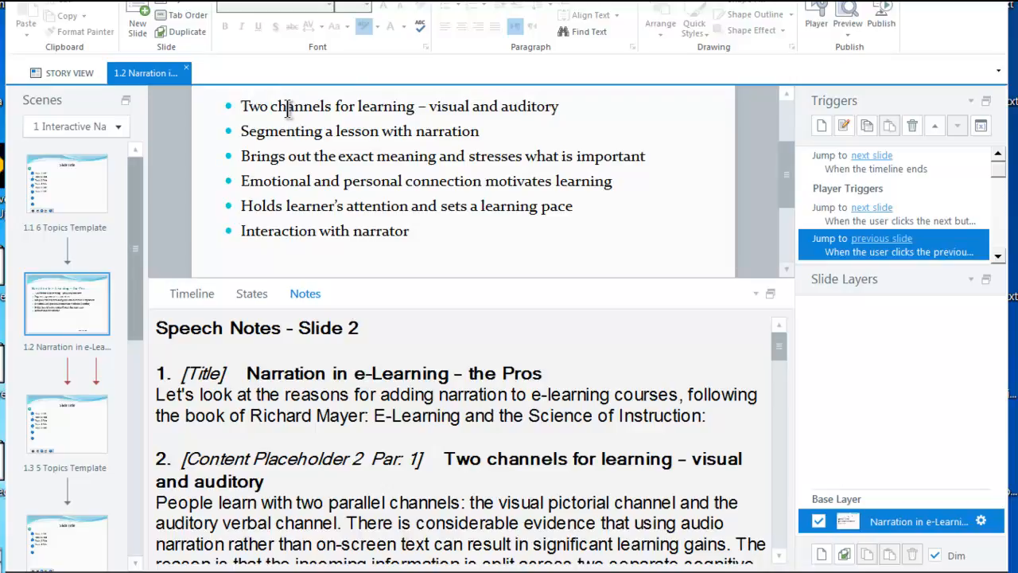
# - Replace the six topic titles on the 6 Topics Template base layer with the six bullet lines from the 1.2 Narration in e-Learning slide
pyautogui.moveTo(241, 105); pyautogui.dragTo(412, 233)
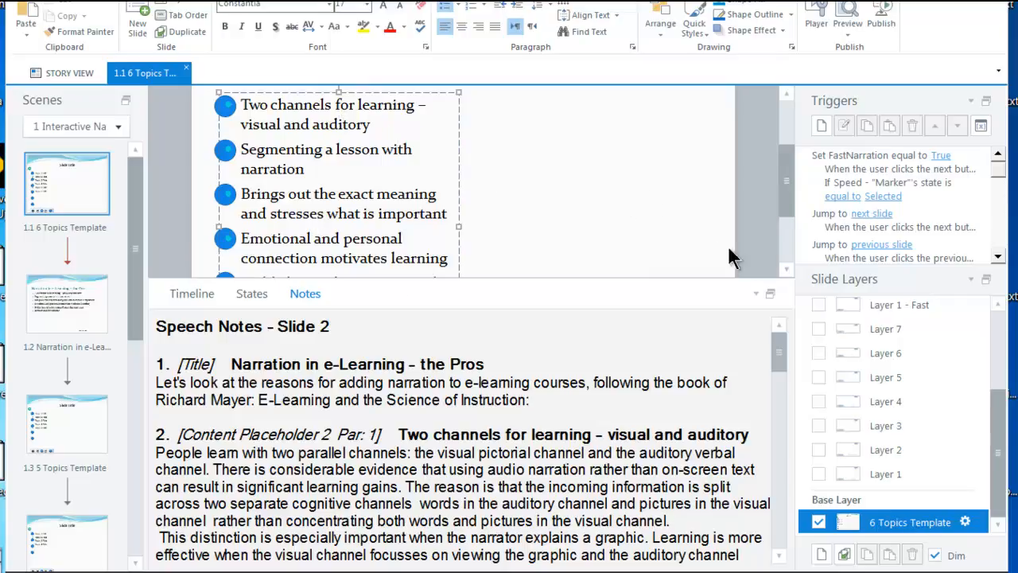
pyautogui.scroll(-3, 785, 262)
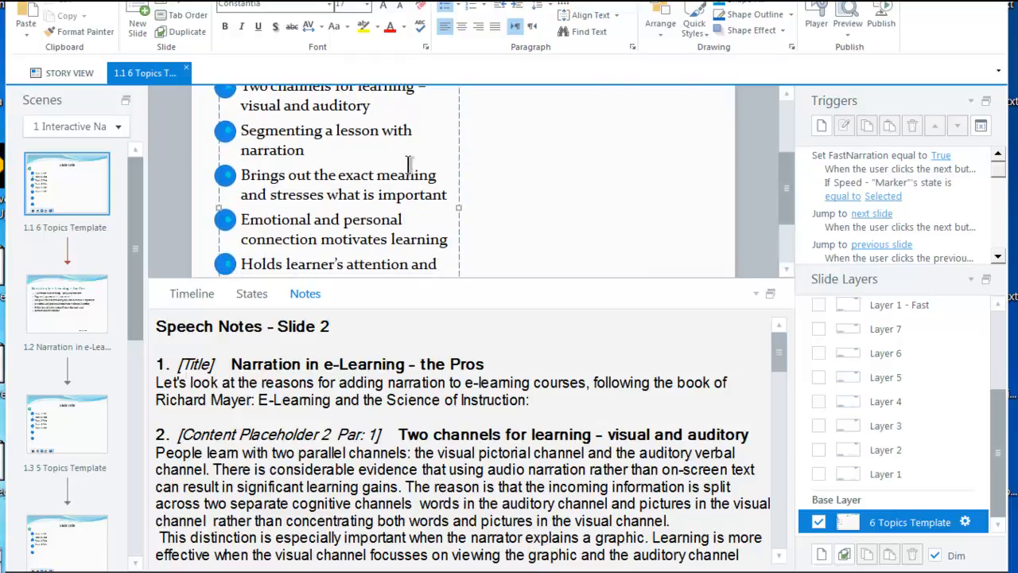
pyautogui.moveTo(784, 191); pyautogui.dragTo(786, 153)
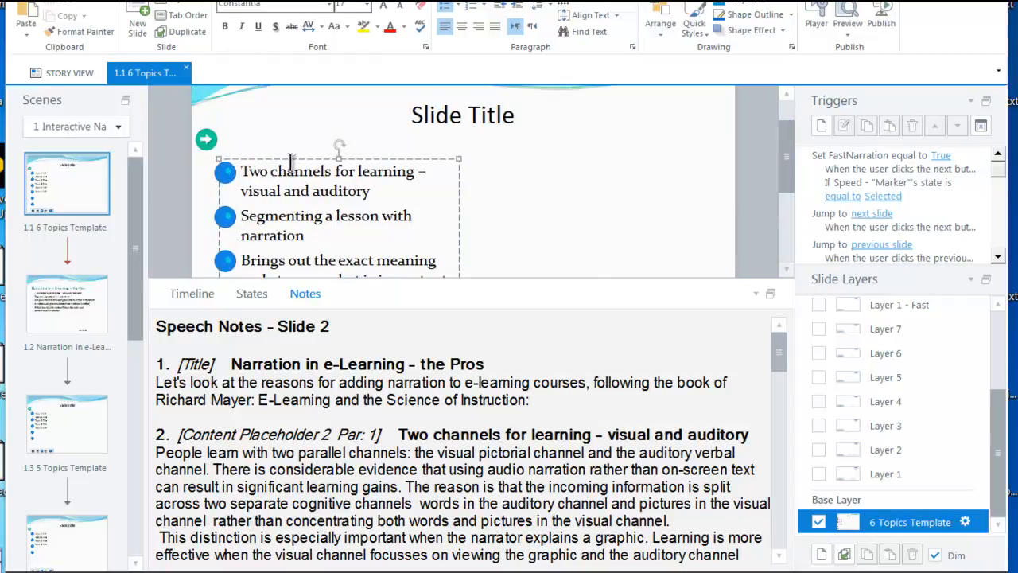
pyautogui.click(784, 270)
pyautogui.click(784, 270)
pyautogui.click(784, 270)
pyautogui.click(785, 270)
pyautogui.click(785, 270)
pyautogui.click(784, 269)
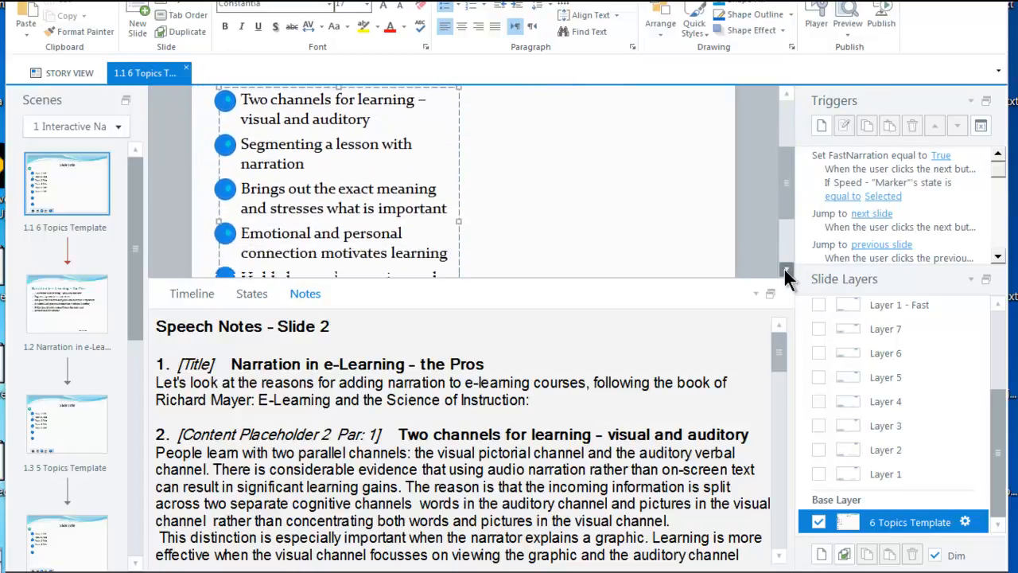
pyautogui.click(784, 270)
pyautogui.click(784, 270)
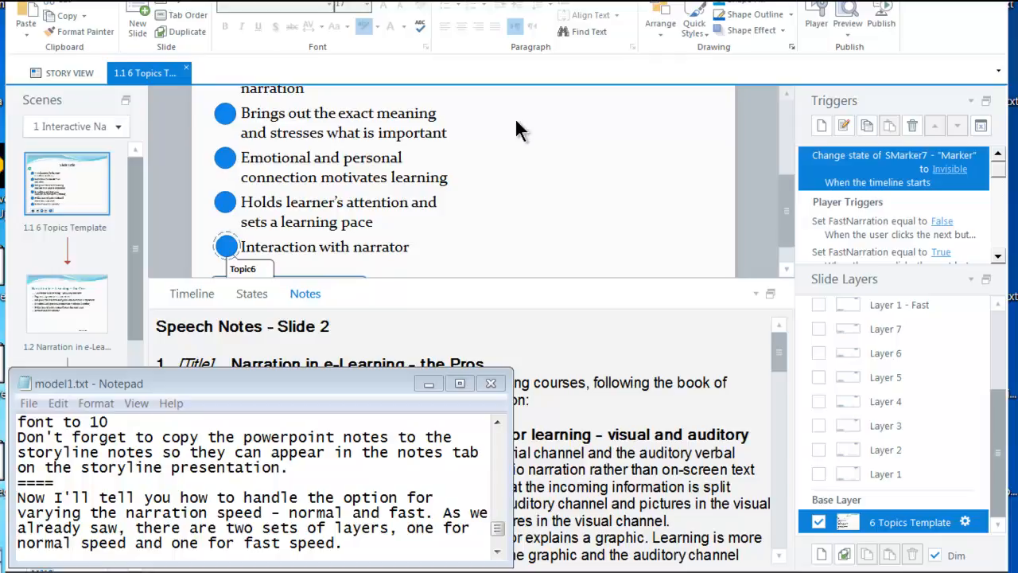
pyautogui.click(659, 32)
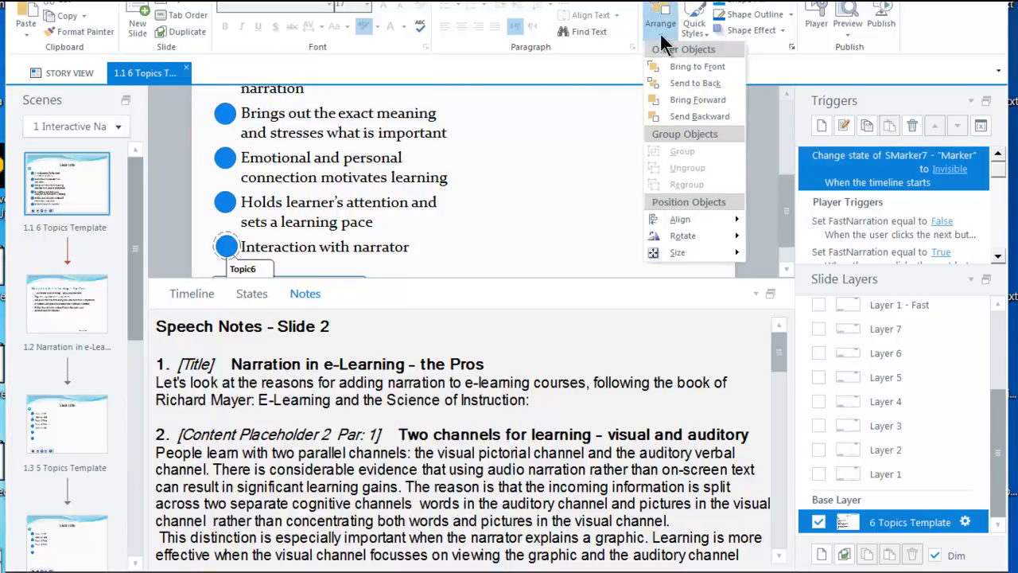
pyautogui.moveTo(684, 220)
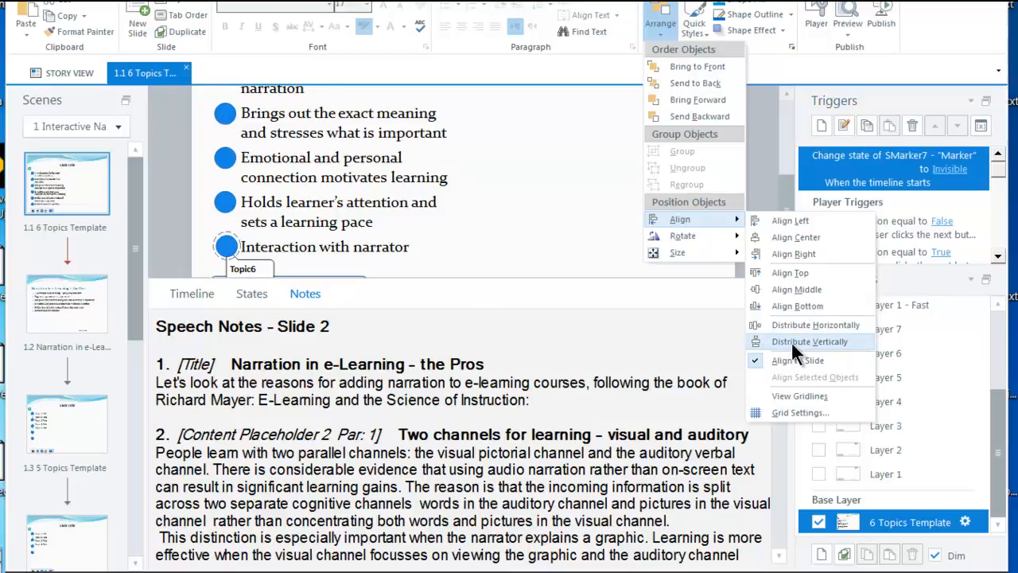
pyautogui.click(566, 176)
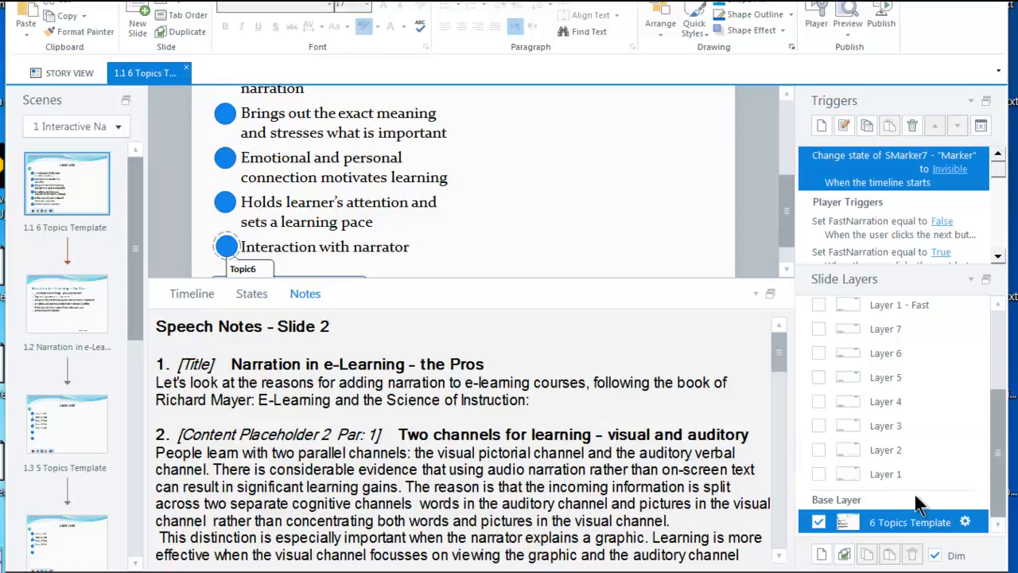
# - Switch from the base layer to Layer 1 of the 6 Topics Template slide
pyautogui.click(891, 472)
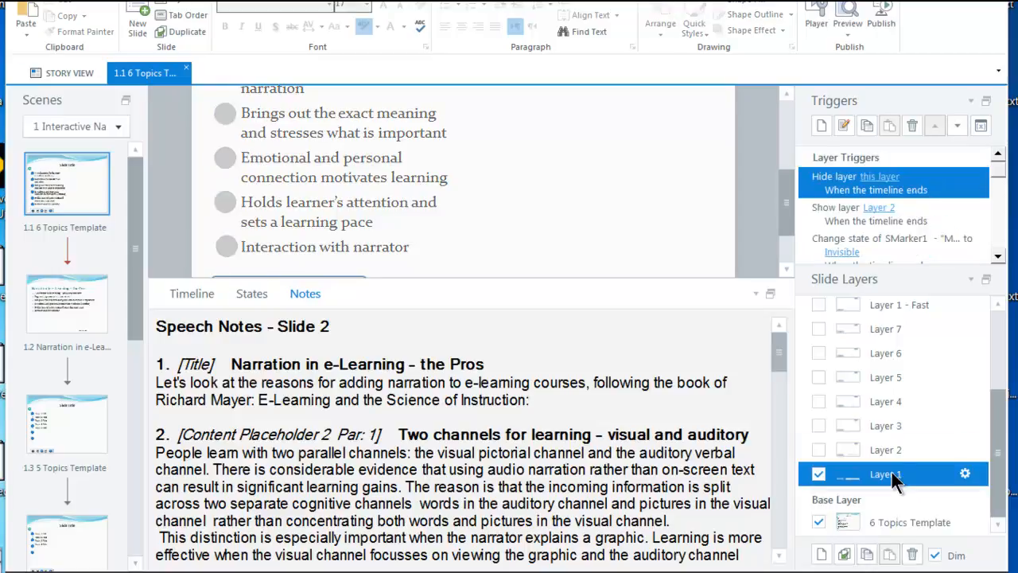